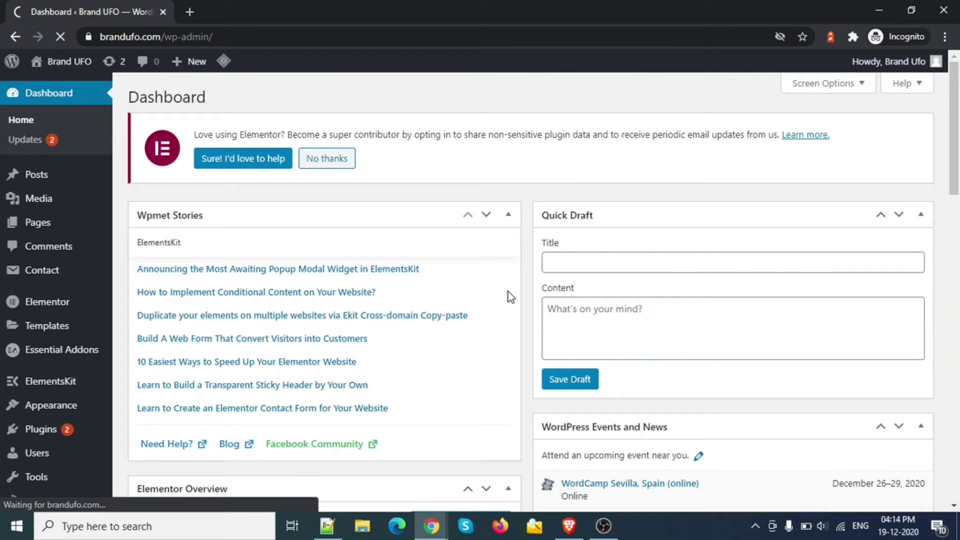
Open Plugins > Add New and the live Brand UFO homepage in separate new tabs.
left_click(755, 526)
left_click(742, 531)
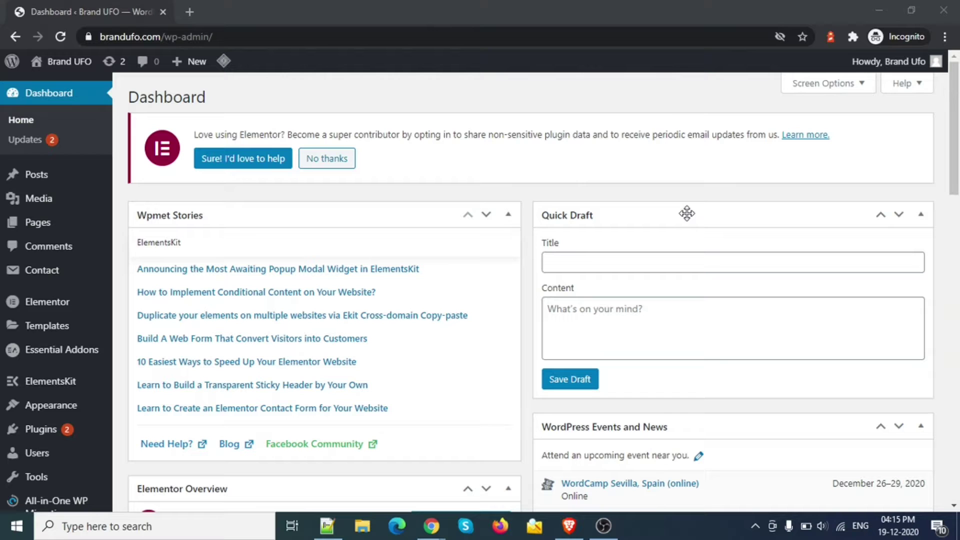
scroll(350, 262, "down", 8)
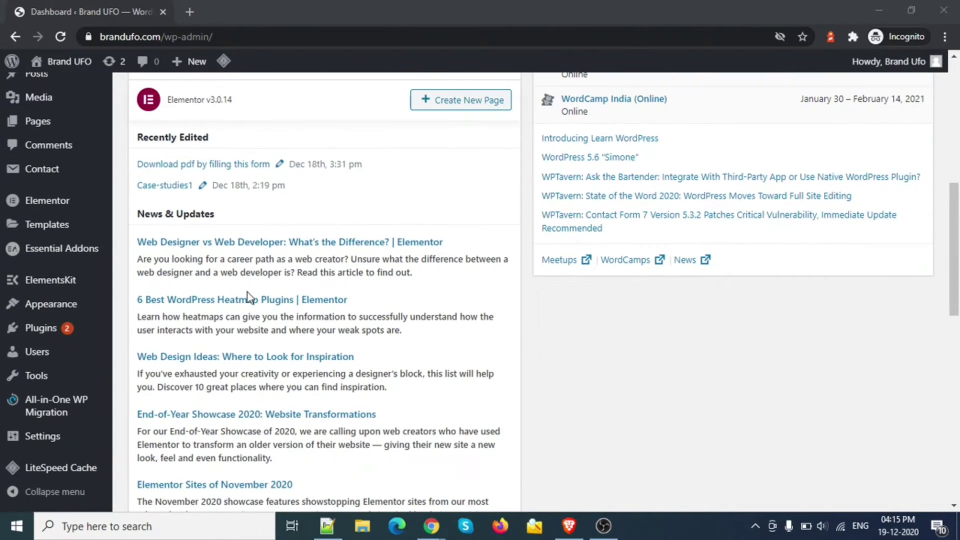
mouse_move(21, 407)
mouse_move(55, 406)
scroll(673, 360, "up", 8)
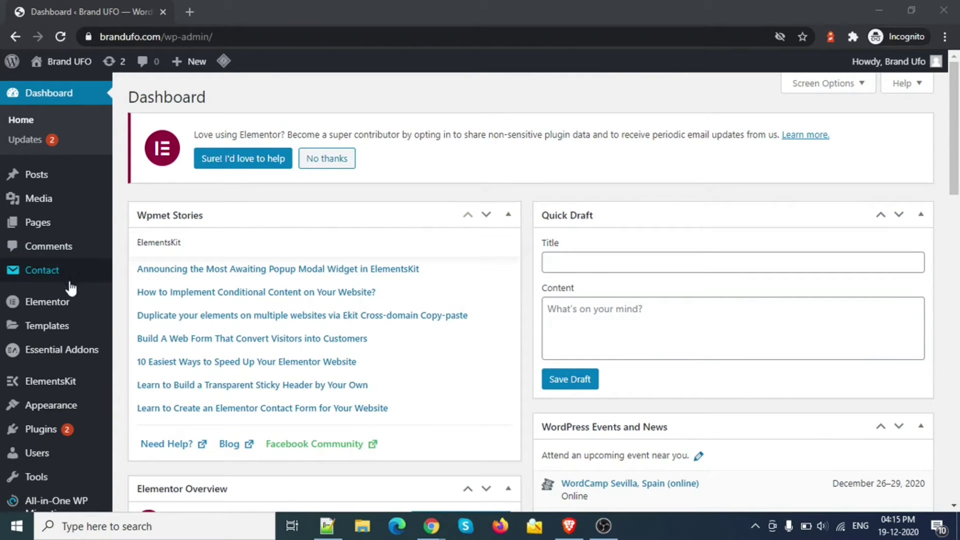
mouse_move(50, 366)
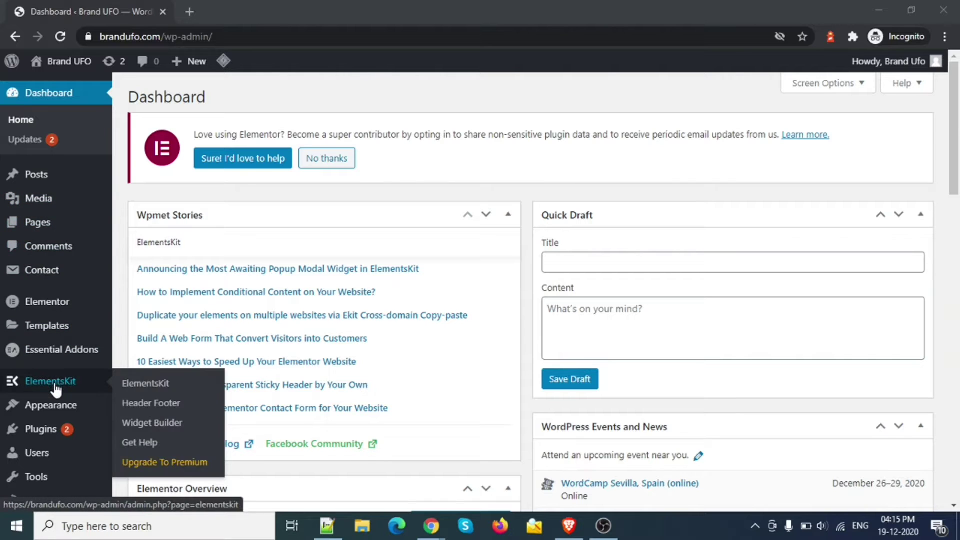
scroll(50, 370, "down", 3)
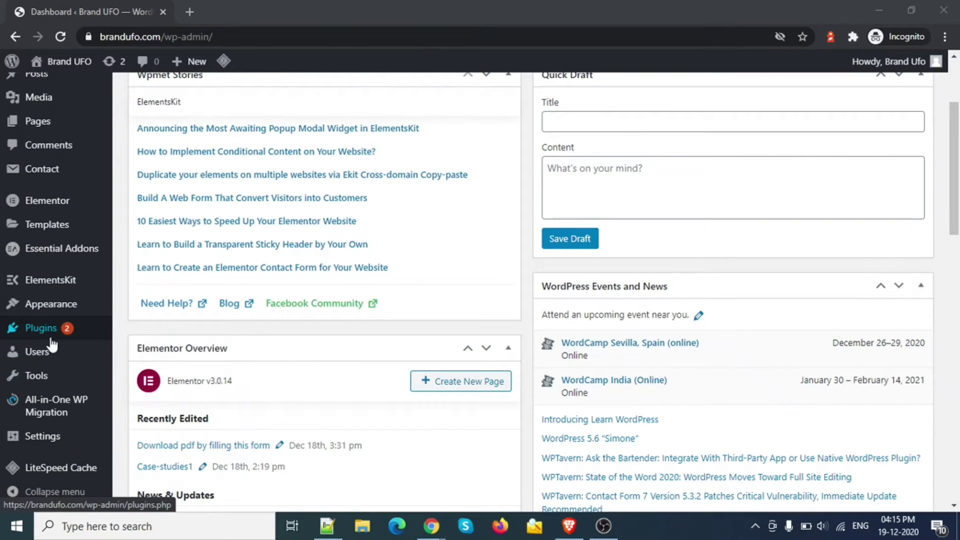
mouse_move(65, 328)
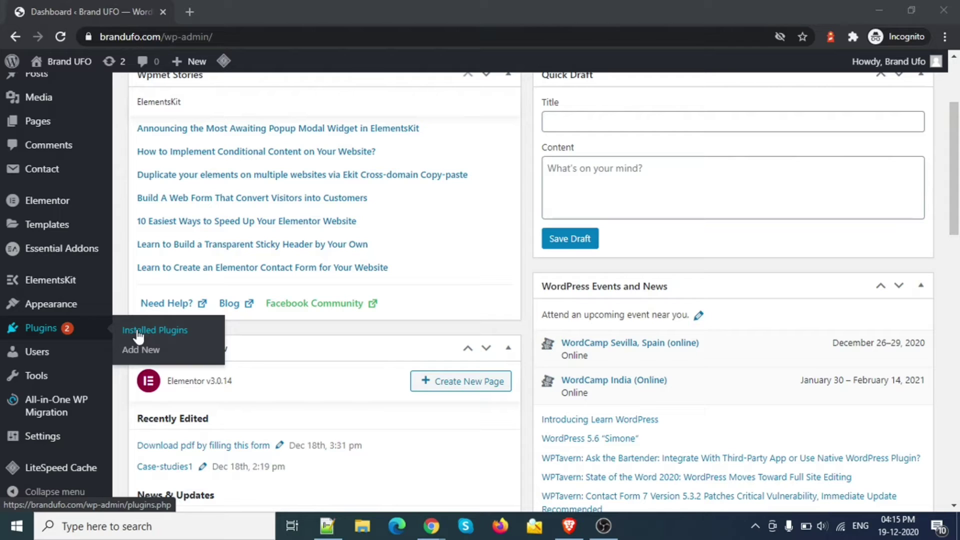
middle_click(141, 356)
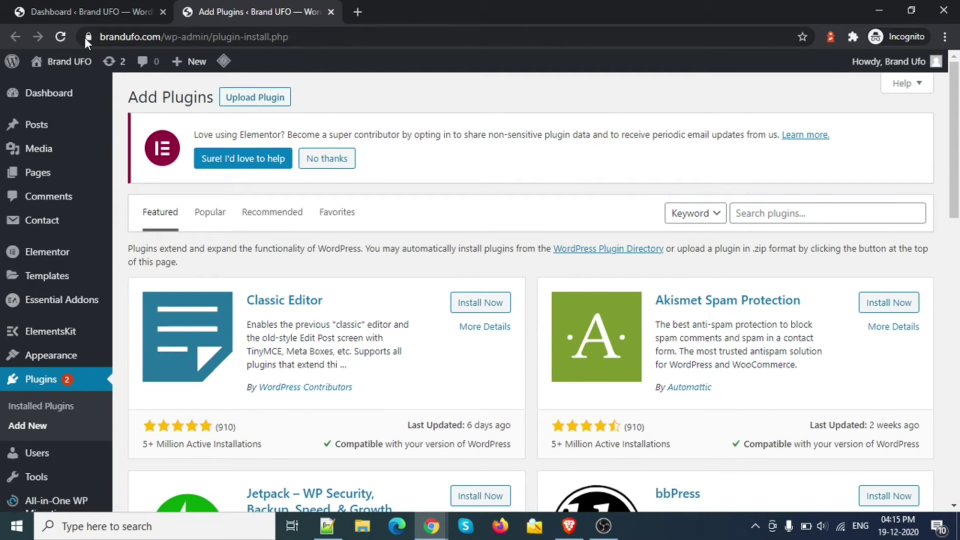
middle_click(48, 86)
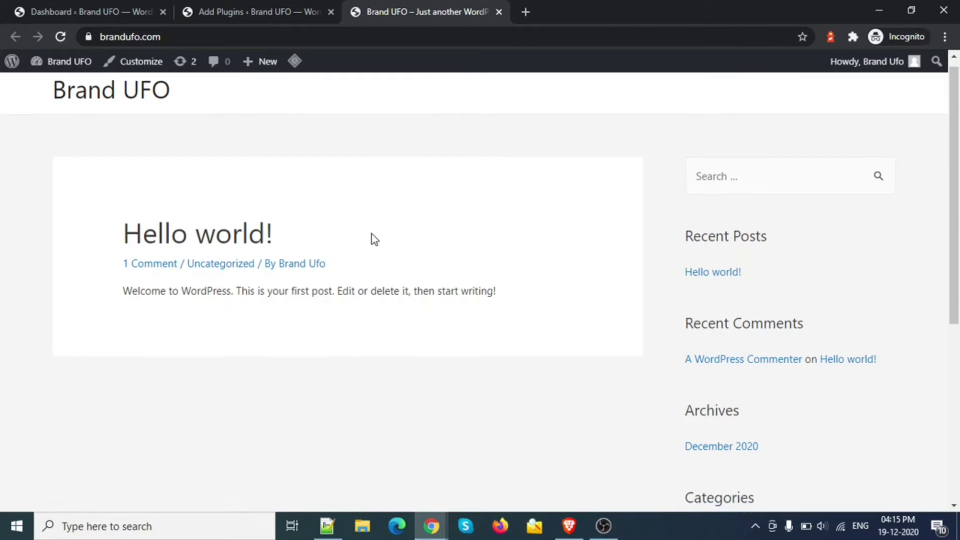
scroll(417, 258, "up", 7)
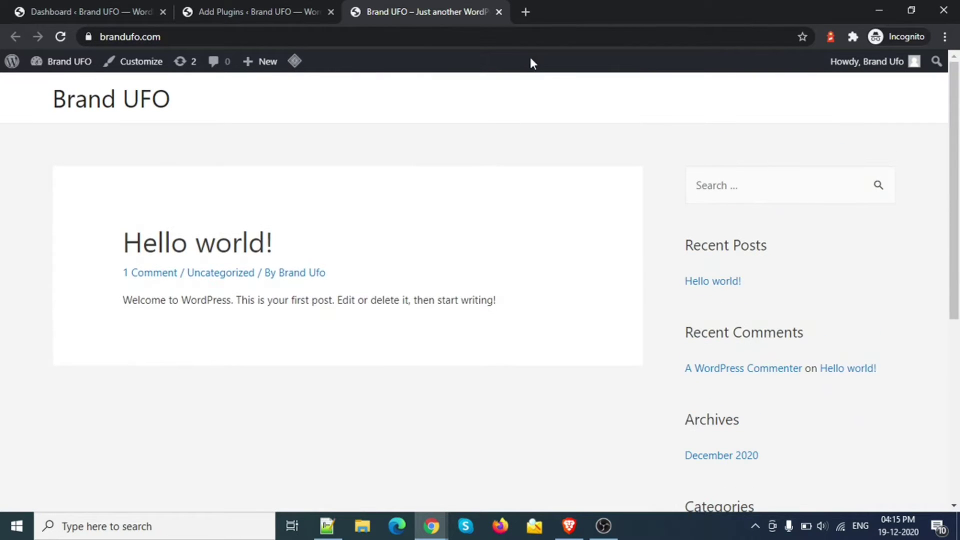
In a new tab, search 'google speed test' and open PageSpeed Insights.
left_click(526, 11)
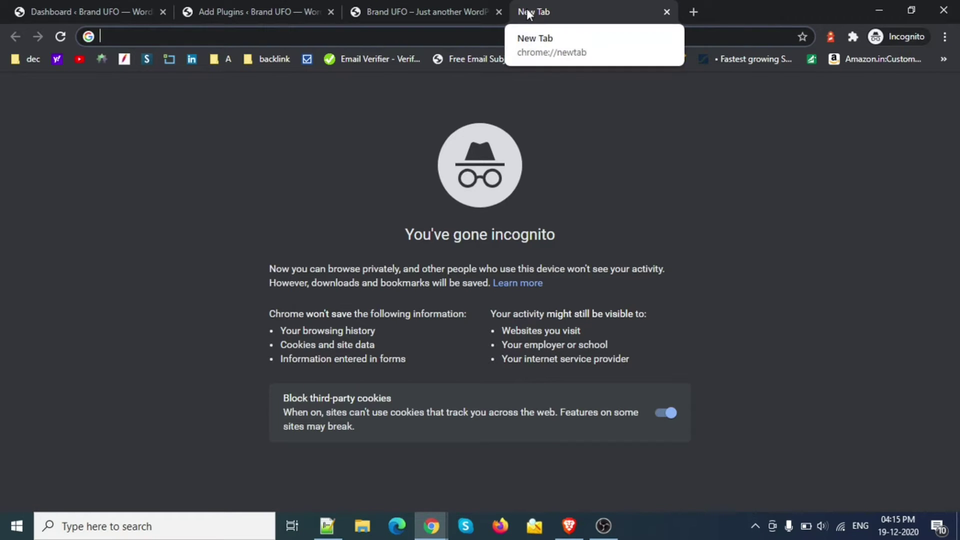
type("google")
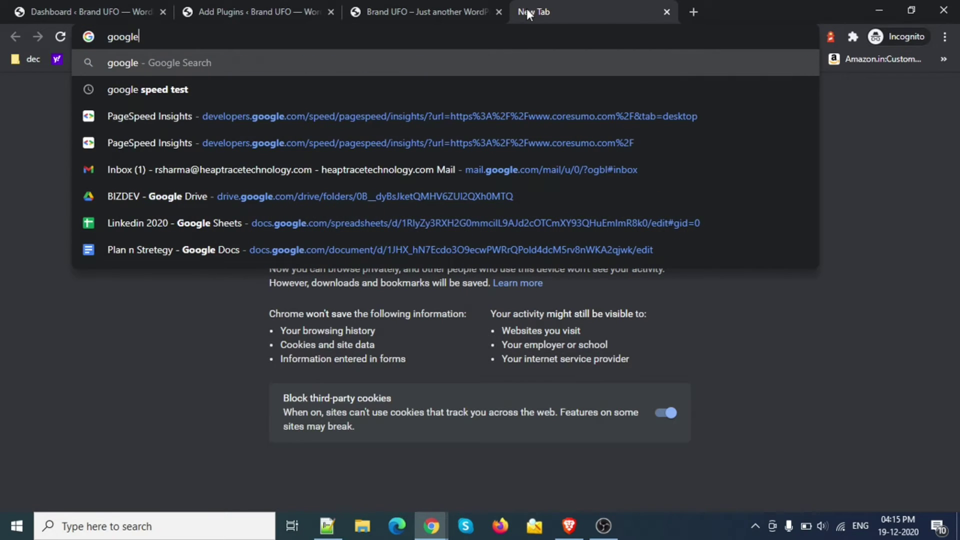
key("Down")
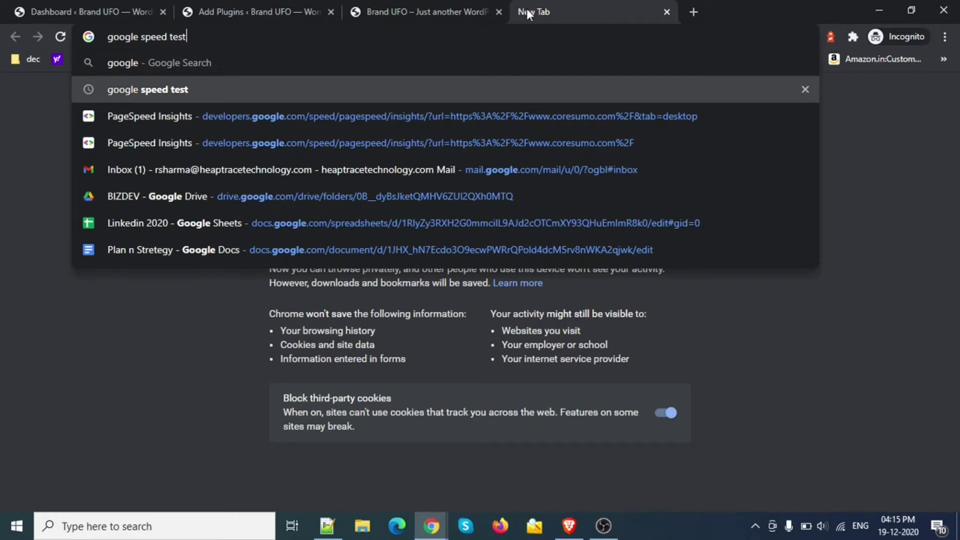
key("Return")
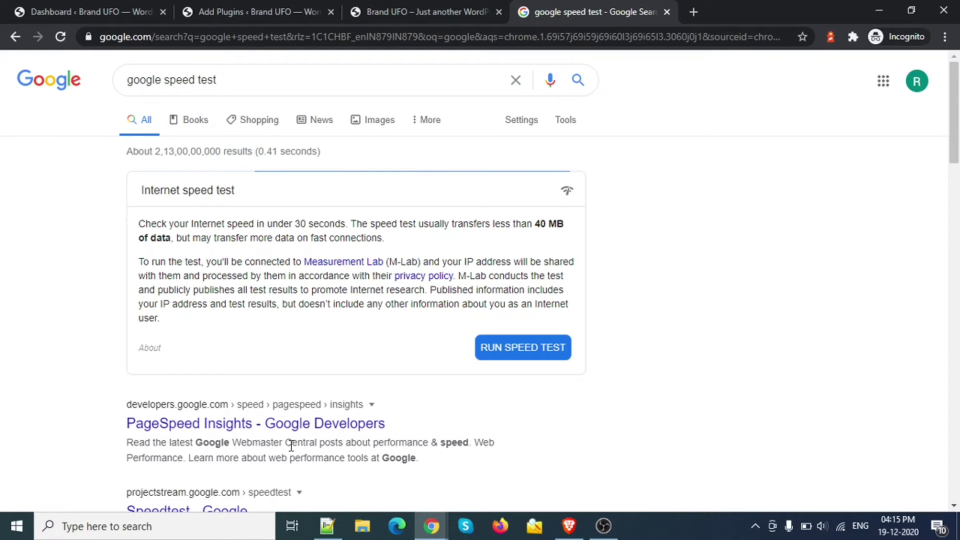
left_click(278, 434)
left_click(374, 10)
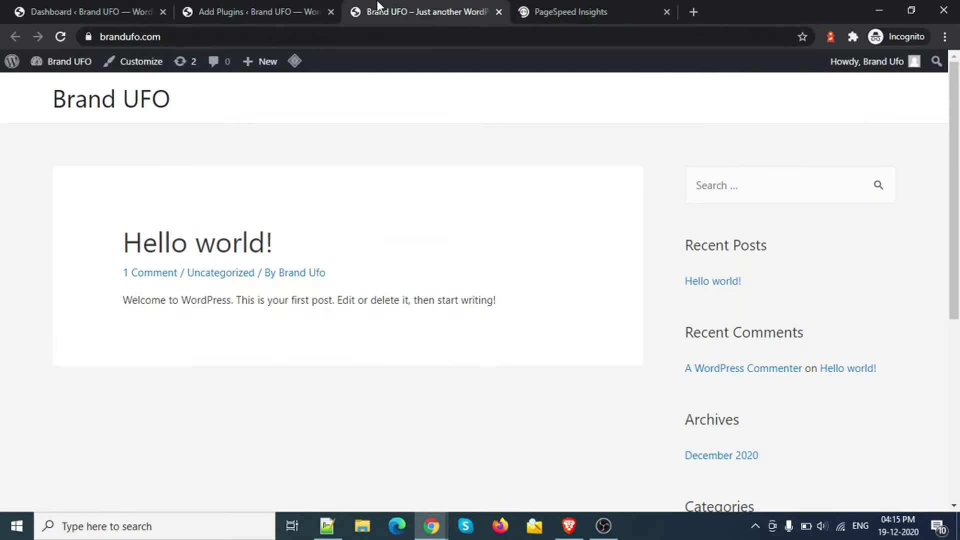
left_click(258, 37)
key("ctrl+c")
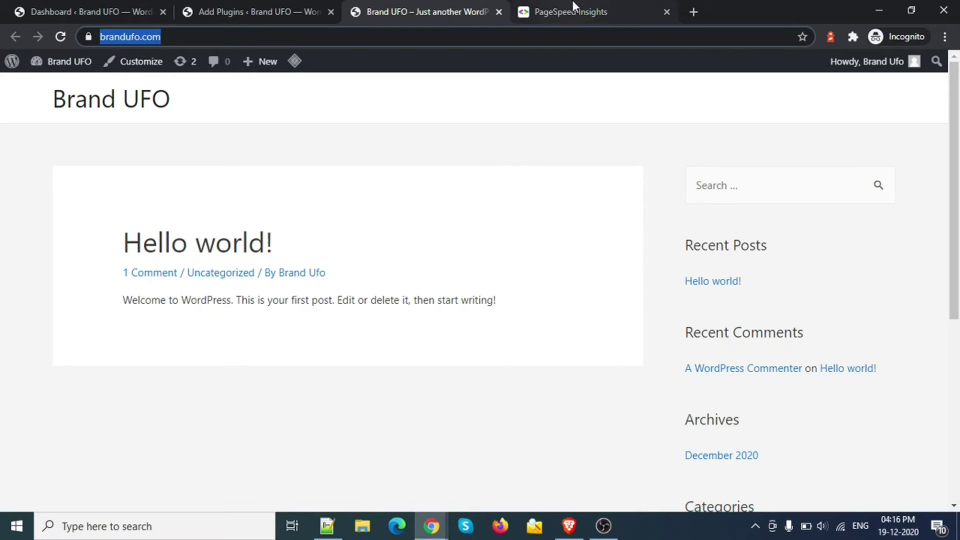
left_click(576, 9)
left_click(372, 187)
key("ctrl+v")
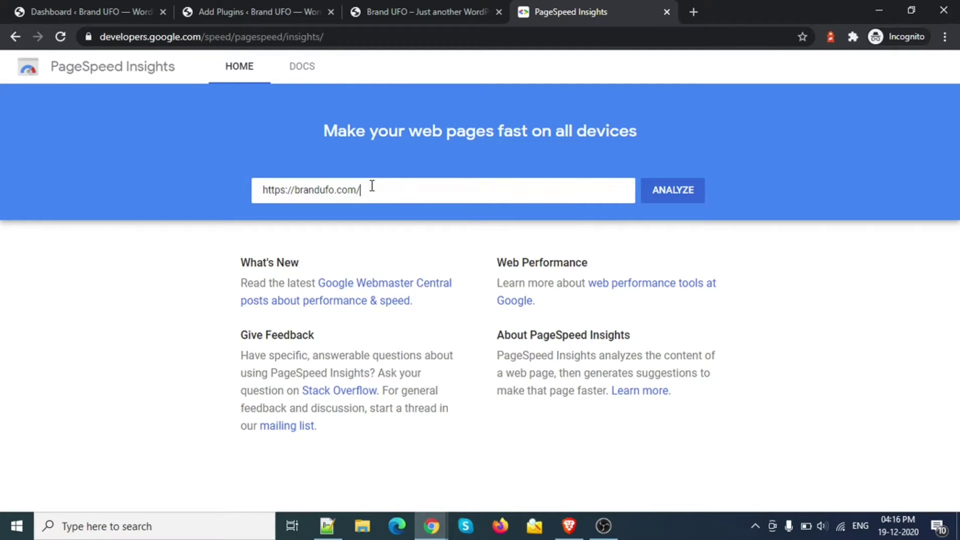
left_click(678, 190)
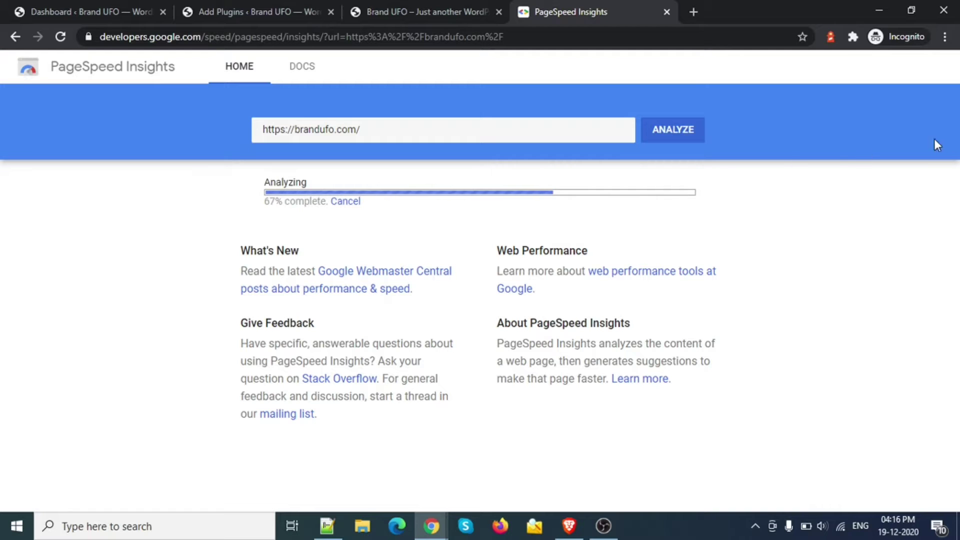
left_click(460, 4)
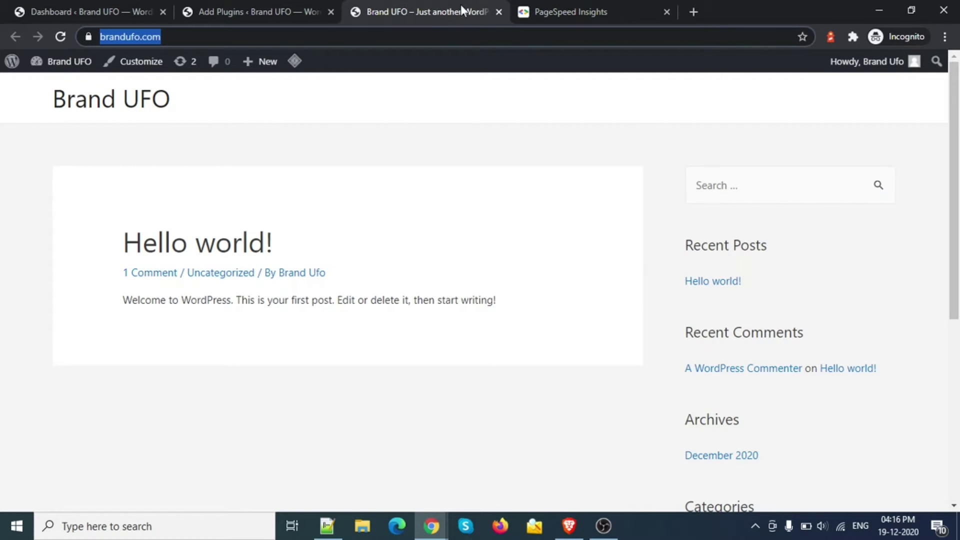
scroll(530, 272, "down", 7)
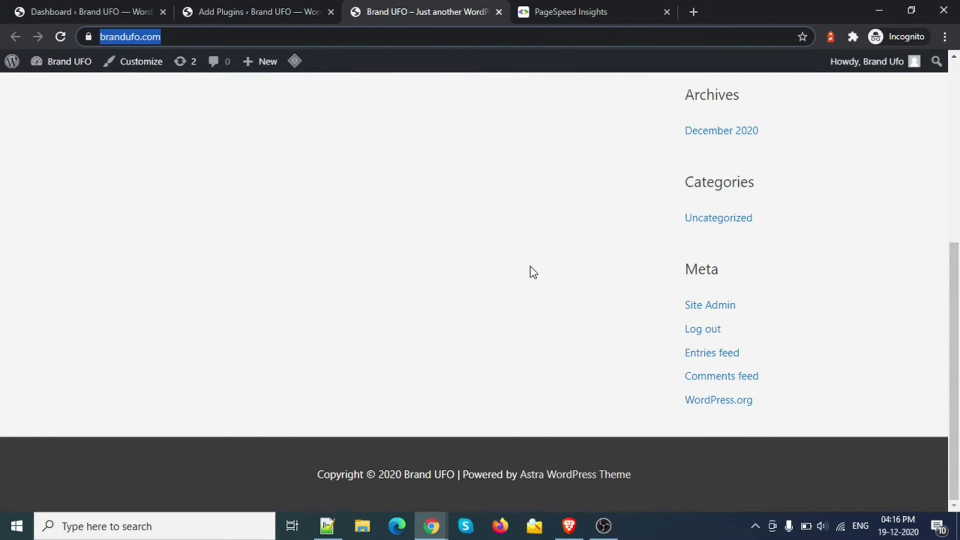
scroll(533, 273, "up", 8)
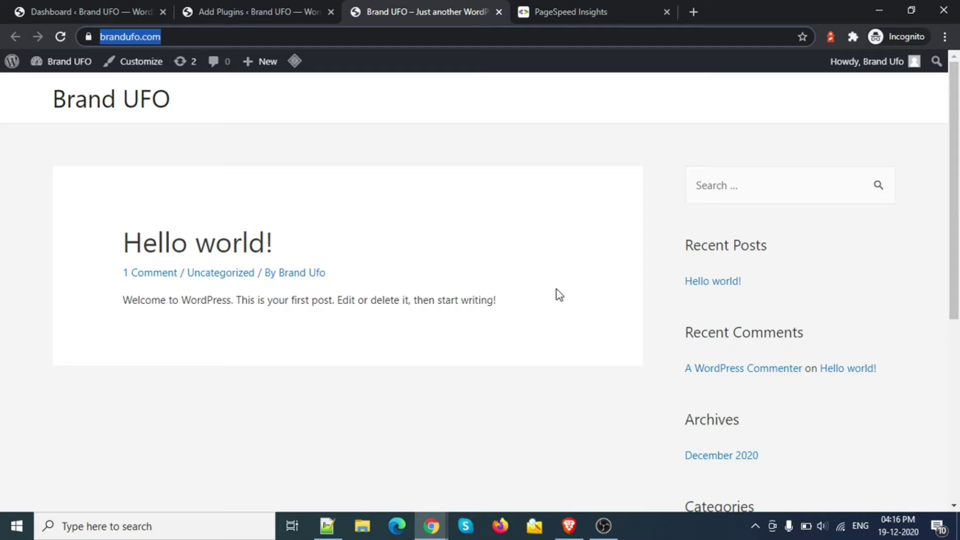
left_click(522, 395)
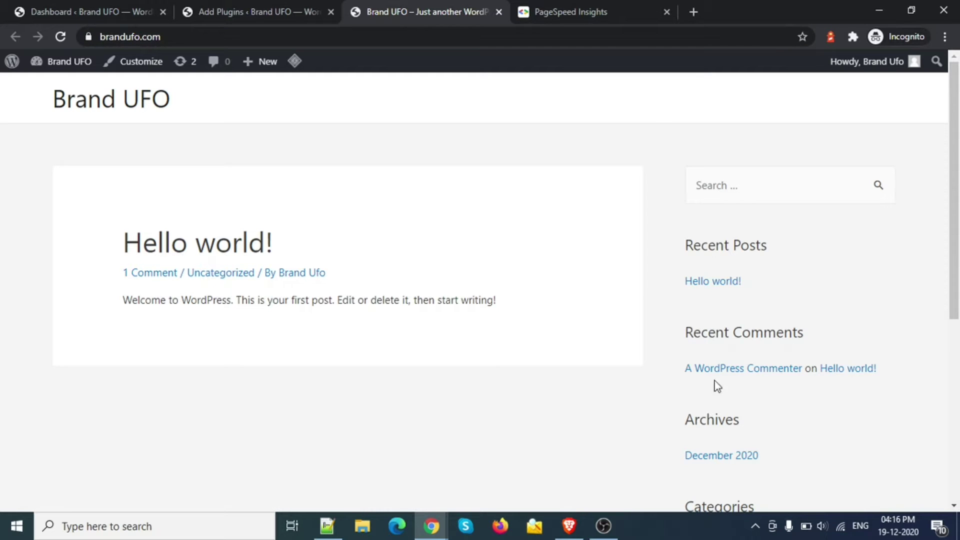
Check brandufo.com's baseline scores, 57 mobile and 82 desktop, then return to Add Plugins.
left_click(594, 10)
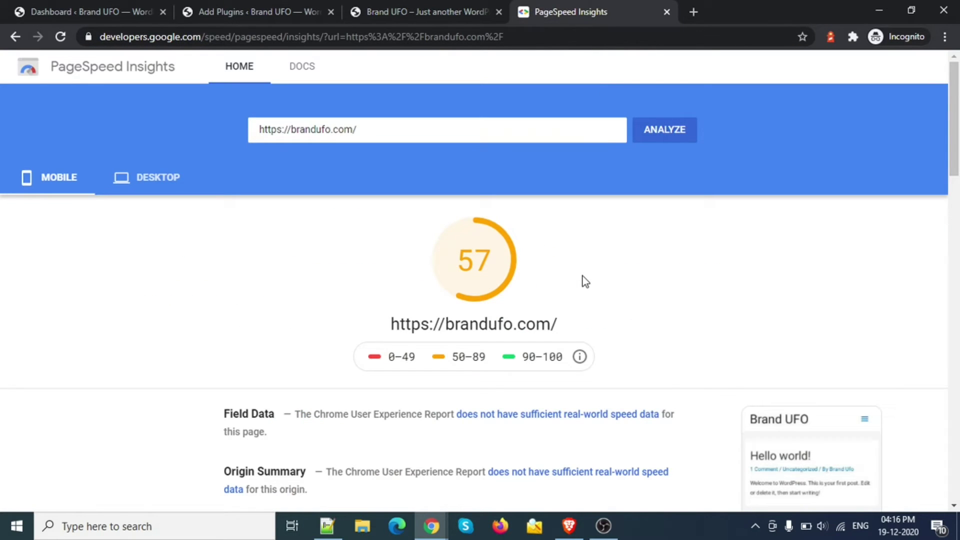
left_click(148, 178)
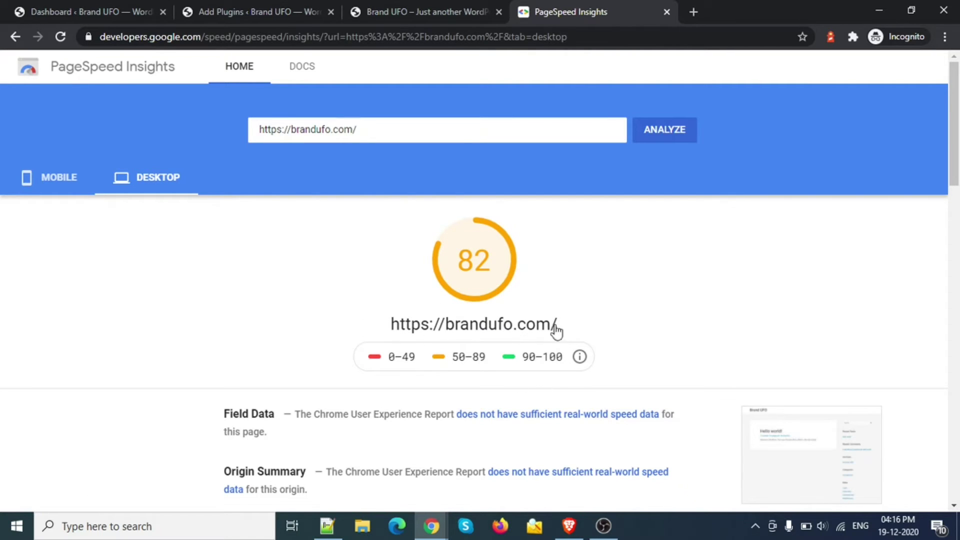
scroll(686, 314, "down", 15)
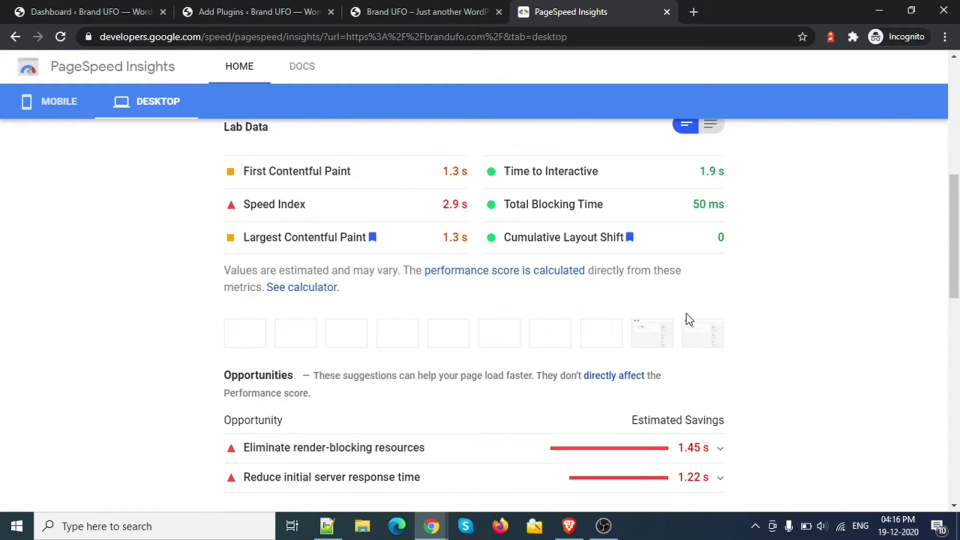
scroll(699, 316, "up", 15)
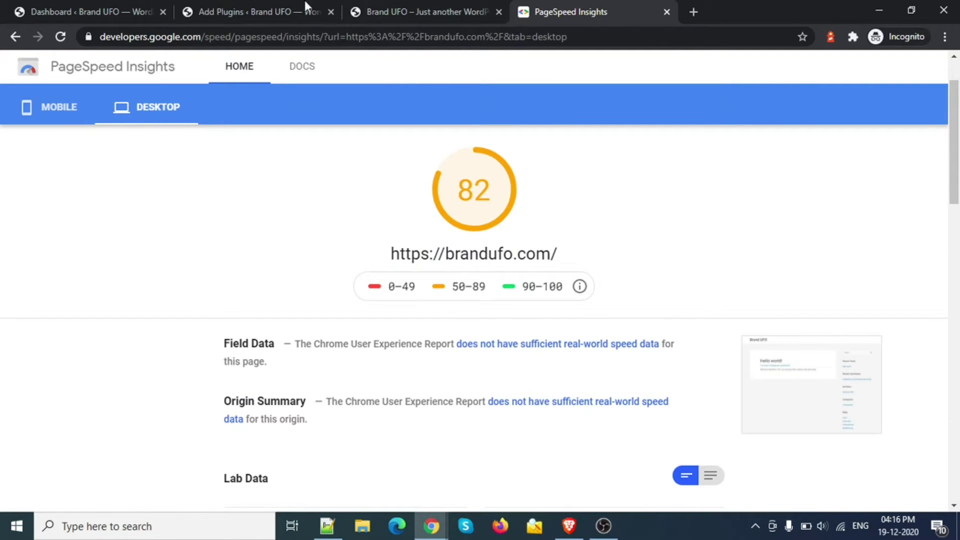
left_click(282, 7)
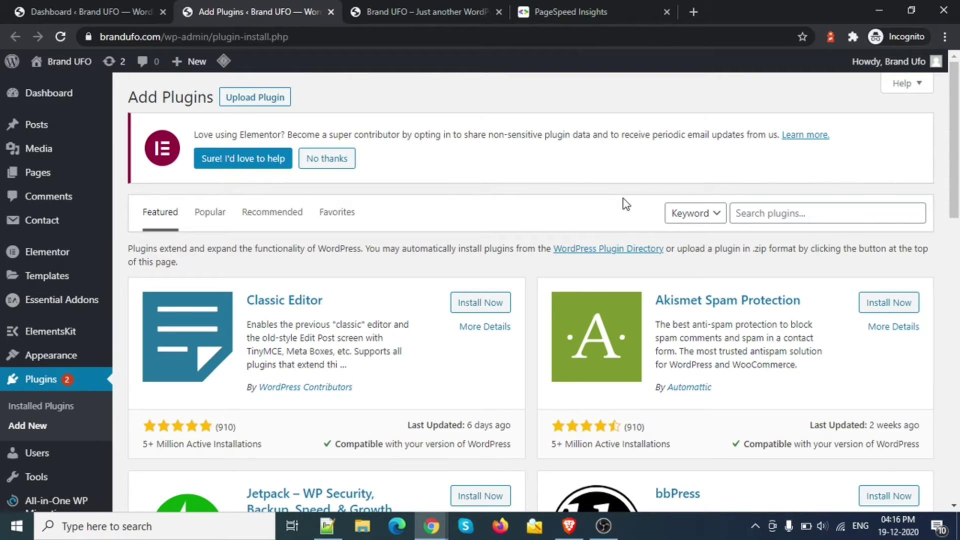
Find Autoptimize in the Popular plugins list and install it.
left_click(209, 215)
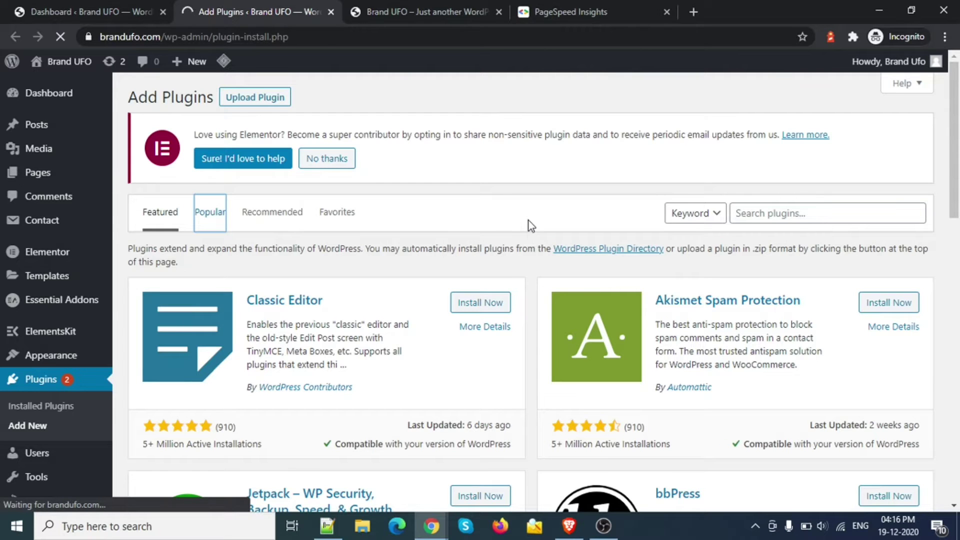
scroll(541, 265, "down", 1)
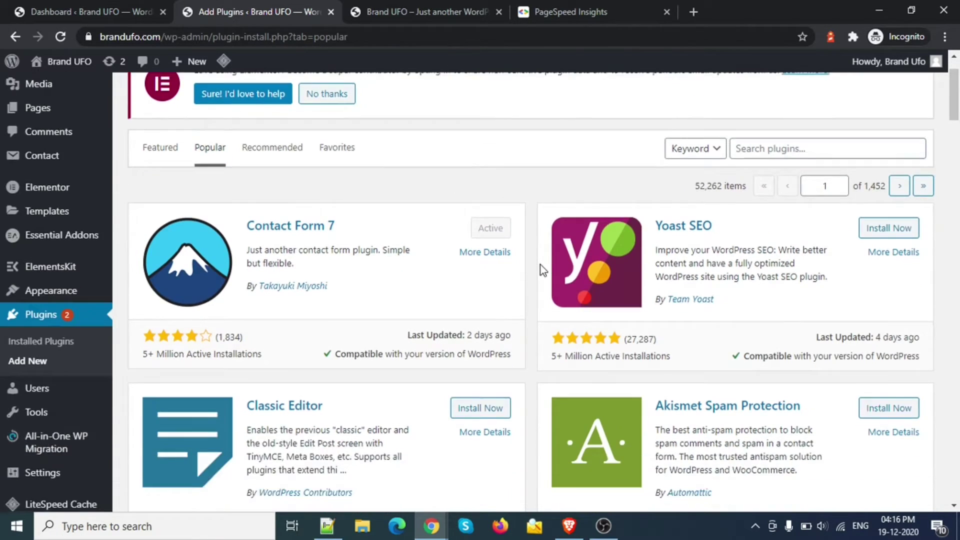
scroll(541, 265, "down", 10)
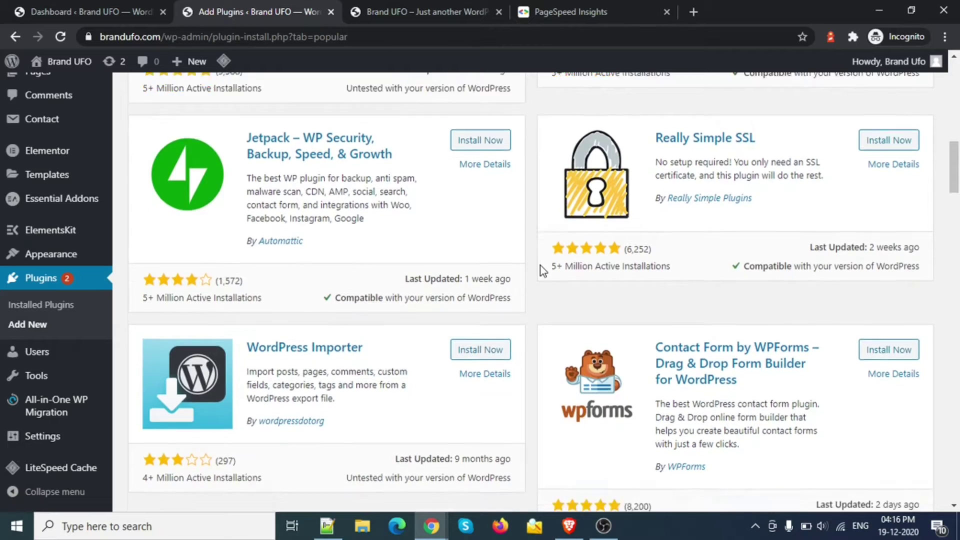
scroll(541, 266, "down", 8)
scroll(541, 265, "down", 5)
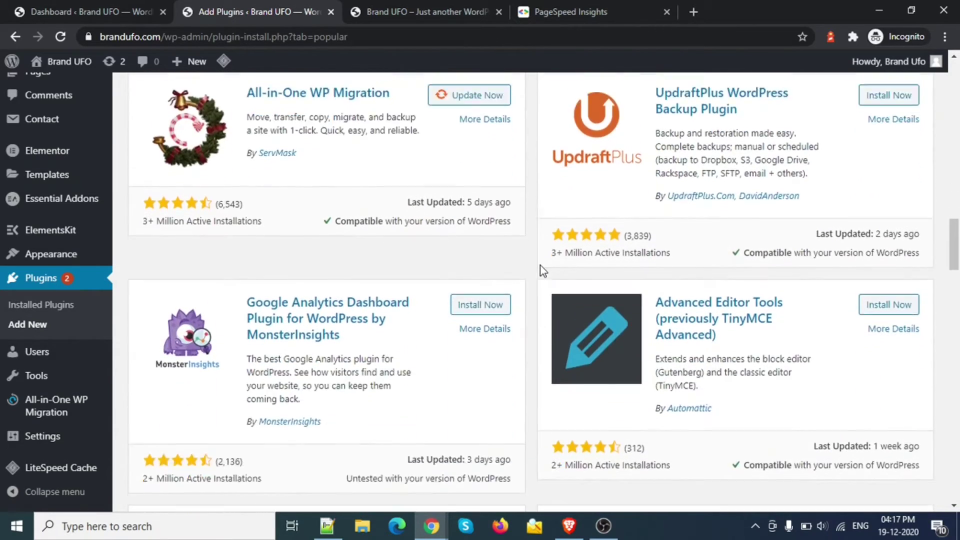
scroll(541, 266, "down", 10)
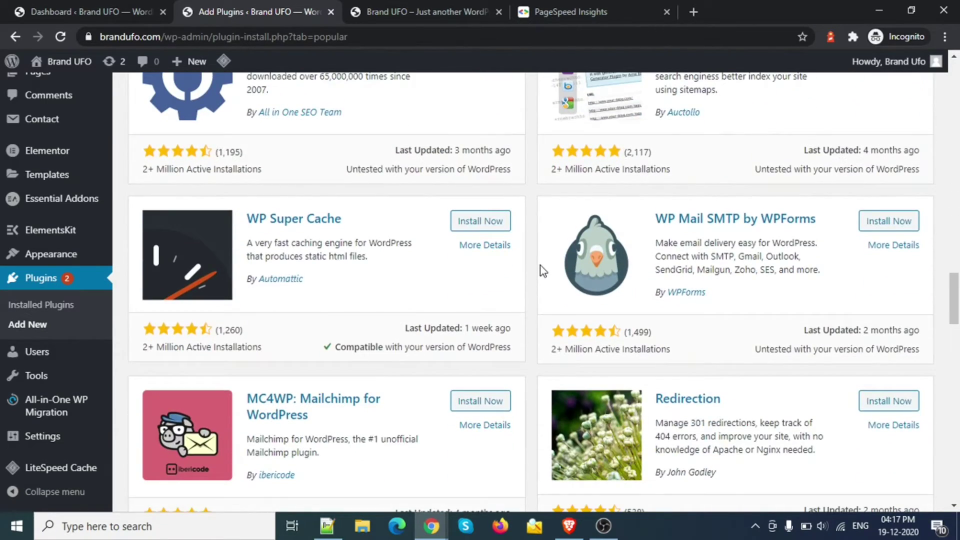
scroll(542, 265, "down", 10)
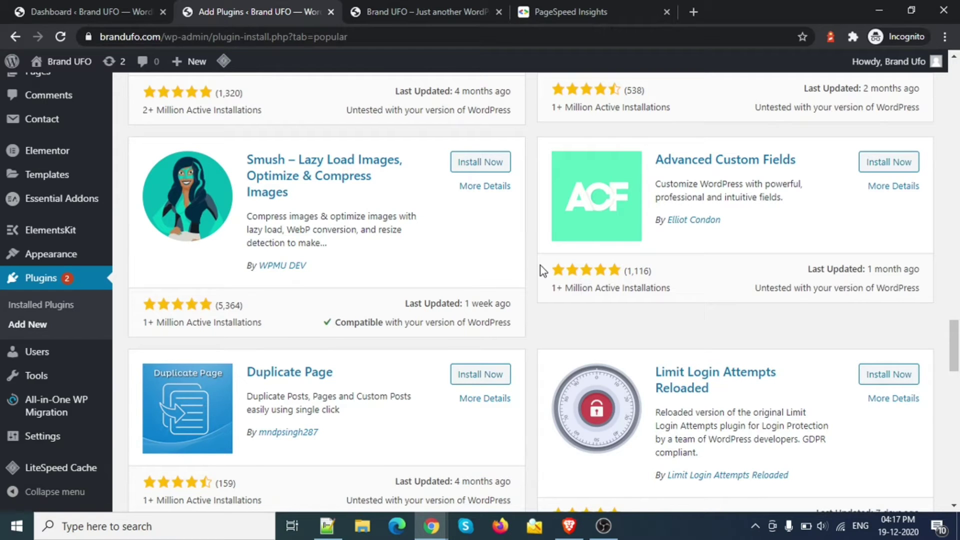
scroll(541, 265, "down", 6)
scroll(541, 265, "down", 7)
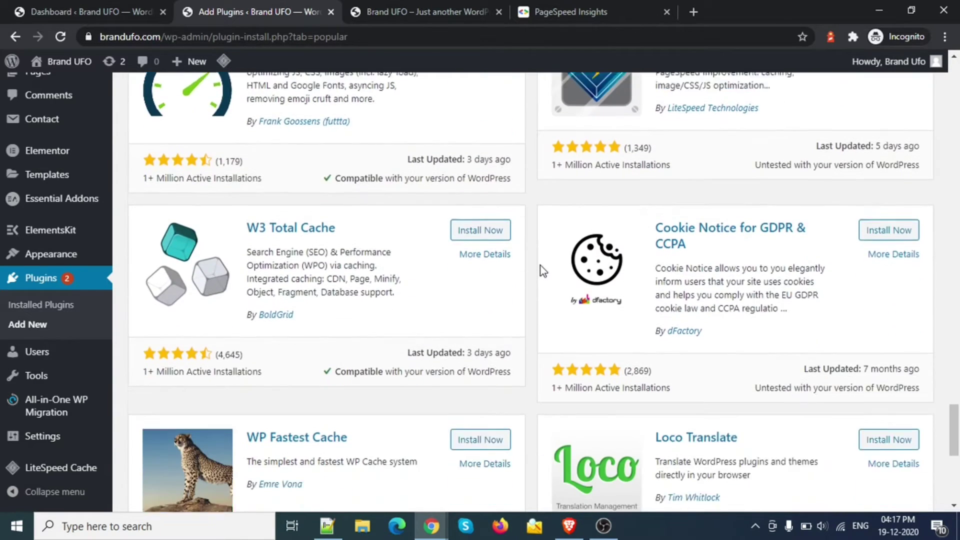
scroll(542, 265, "down", 7)
scroll(541, 266, "up", 3)
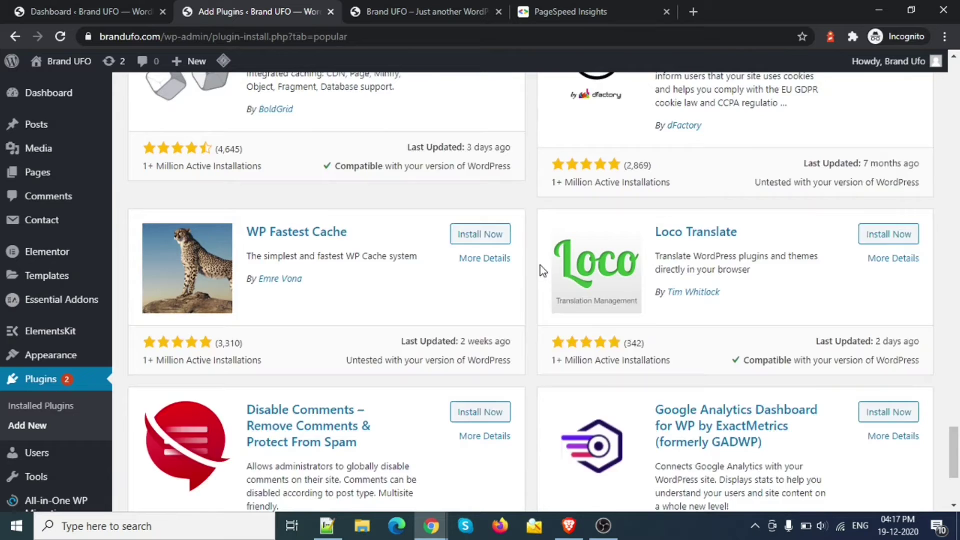
scroll(541, 265, "up", 1)
scroll(247, 253, "up", 4)
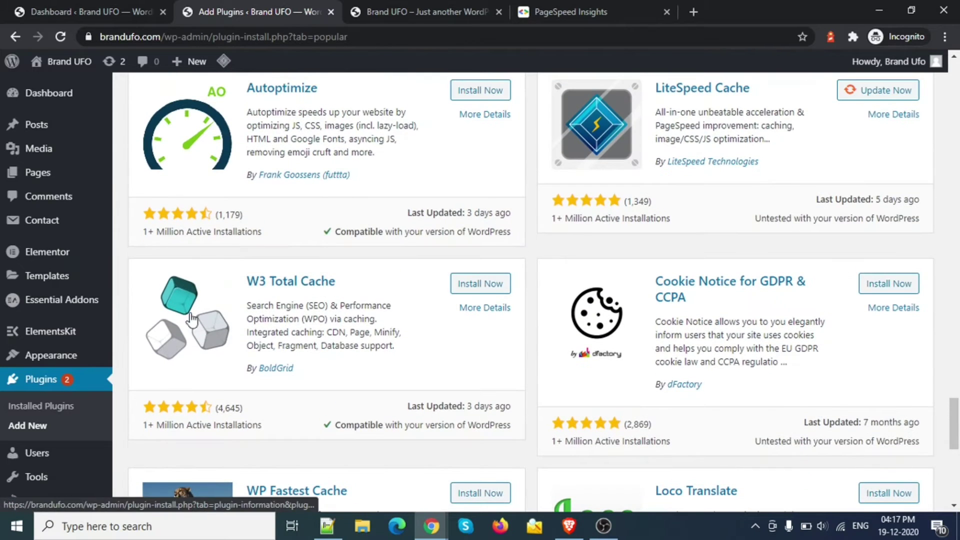
scroll(283, 286, "up", 3)
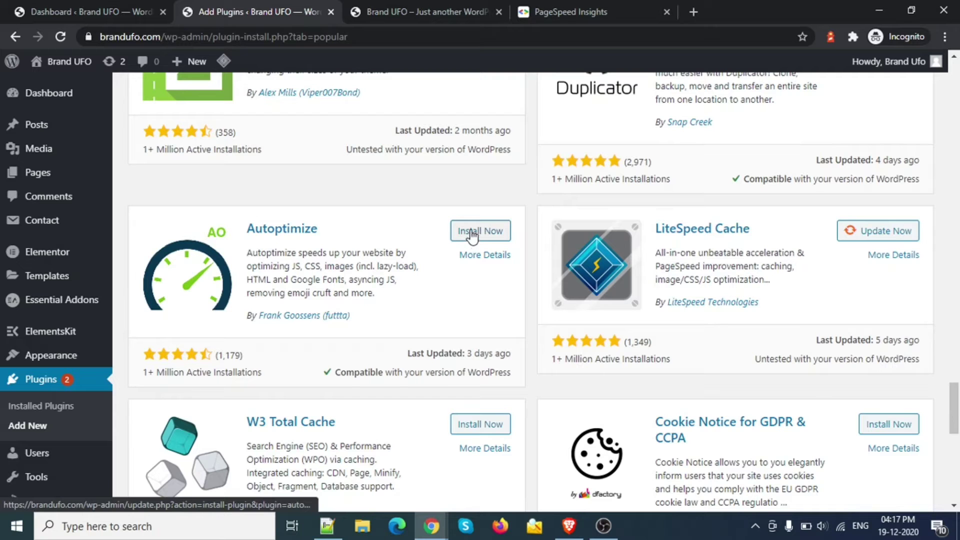
scroll(491, 283, "down", 2)
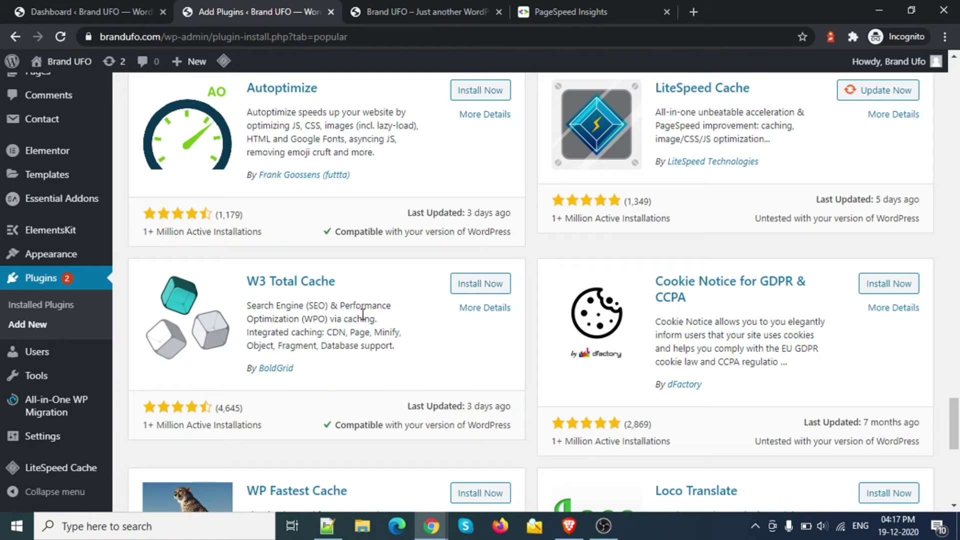
scroll(334, 388, "down", 2)
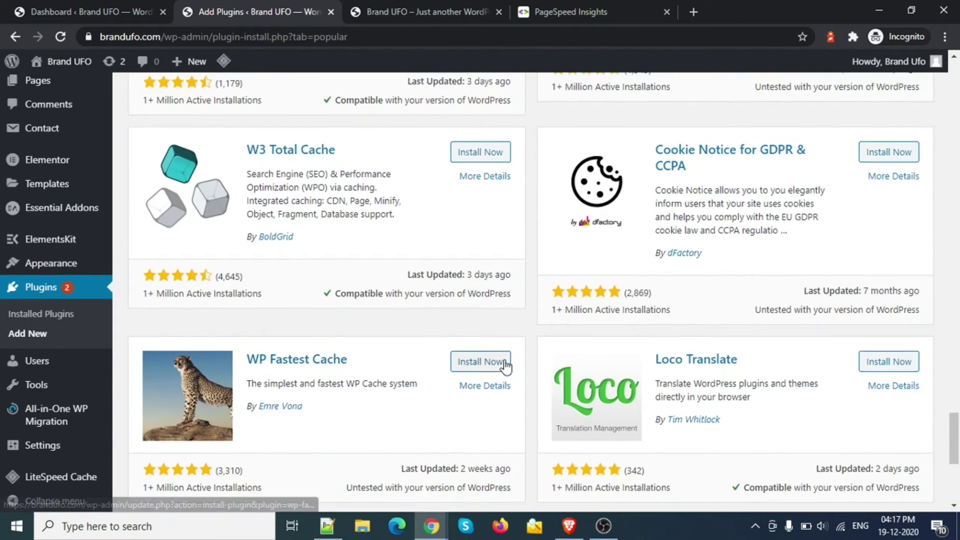
scroll(505, 366, "up", 5)
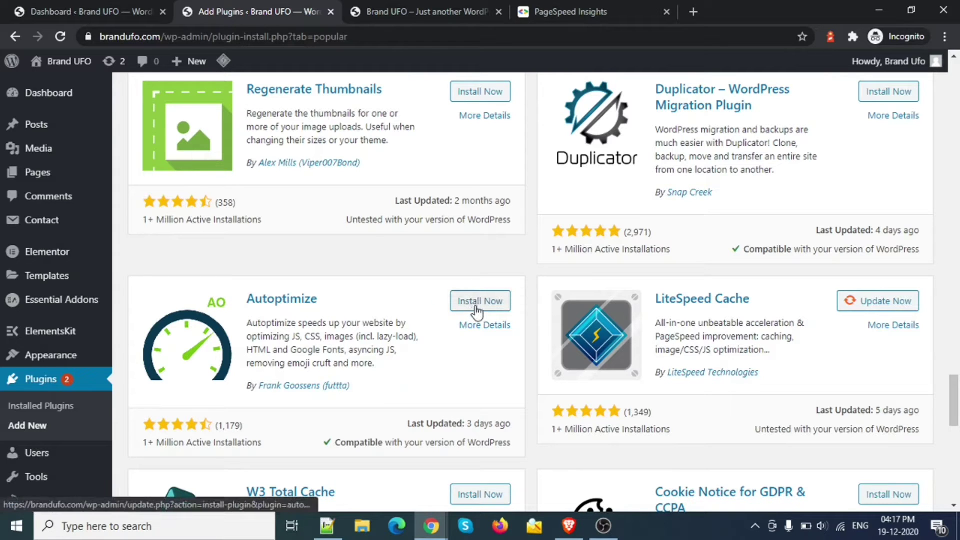
left_click(474, 303)
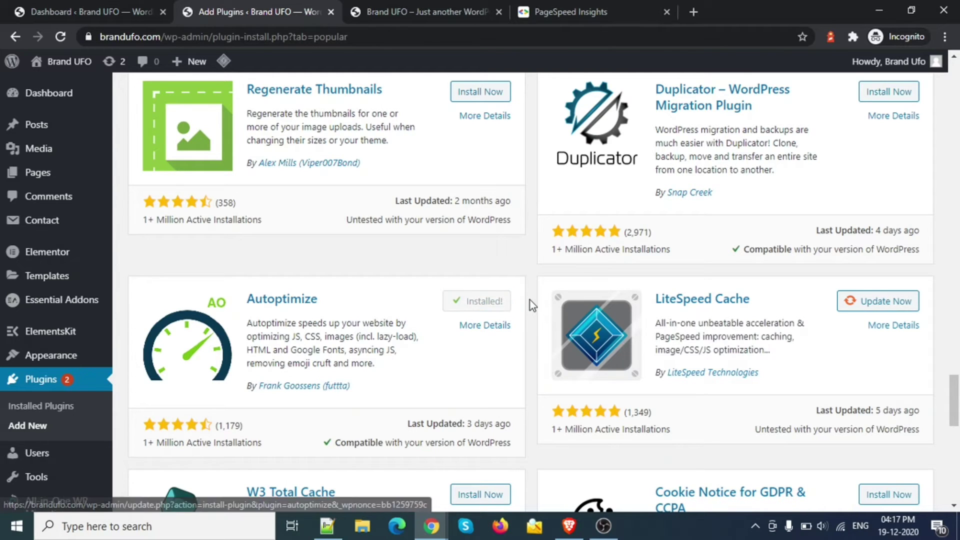
Recheck the mobile and desktop PageSpeed Insights scores for brandufo.com.
left_click(588, 10)
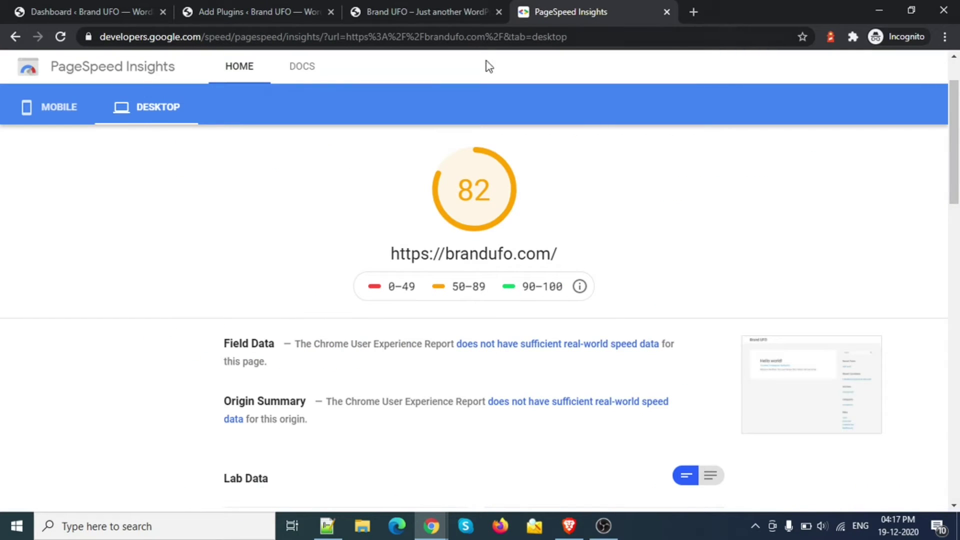
left_click(65, 107)
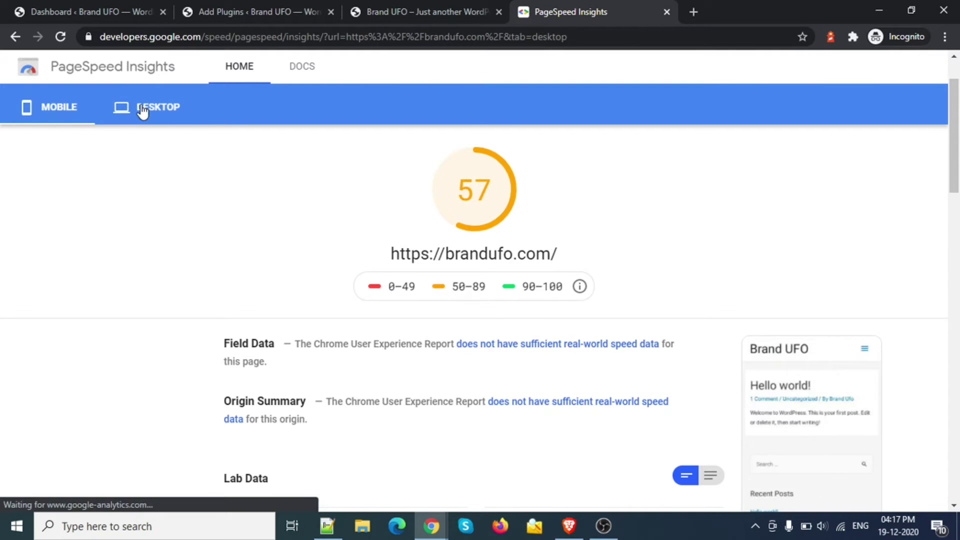
left_click(143, 107)
scroll(551, 201, "down", 8)
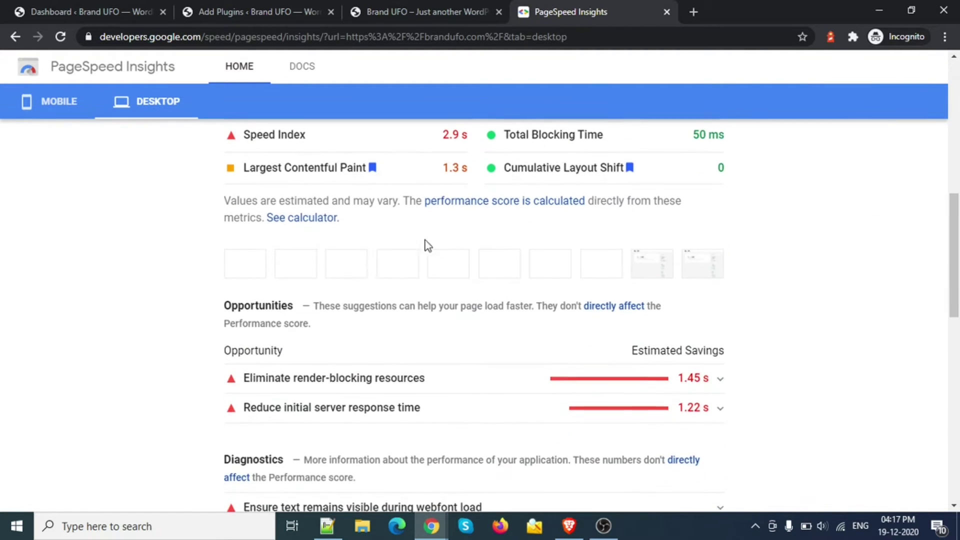
scroll(345, 274, "up", 10)
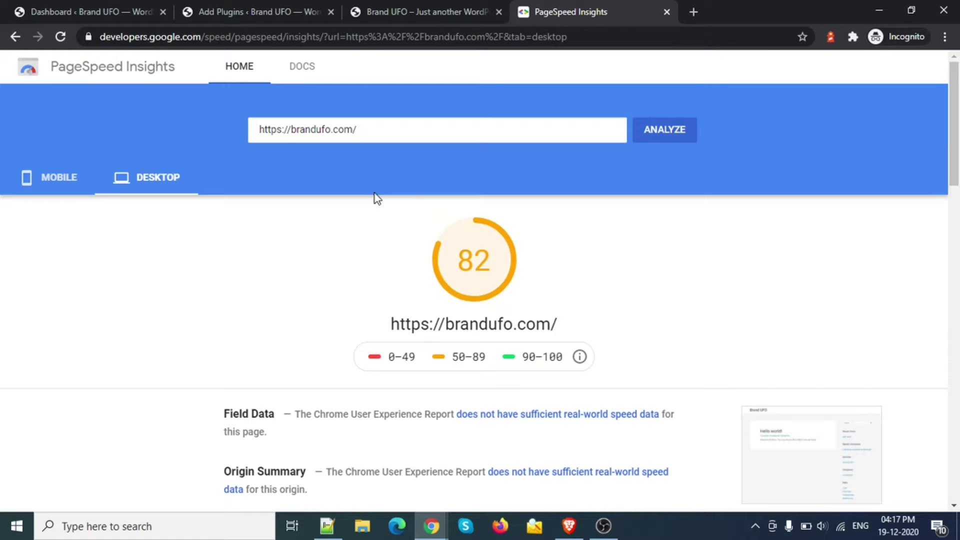
left_click(374, 5)
Activate Autoptimize from its card on the Add Plugins page.
left_click(256, 3)
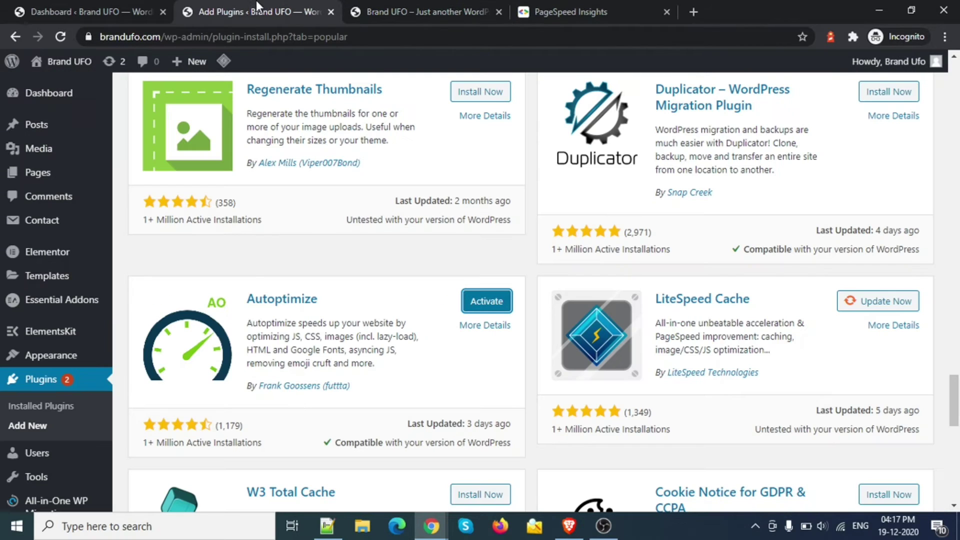
left_click(486, 307)
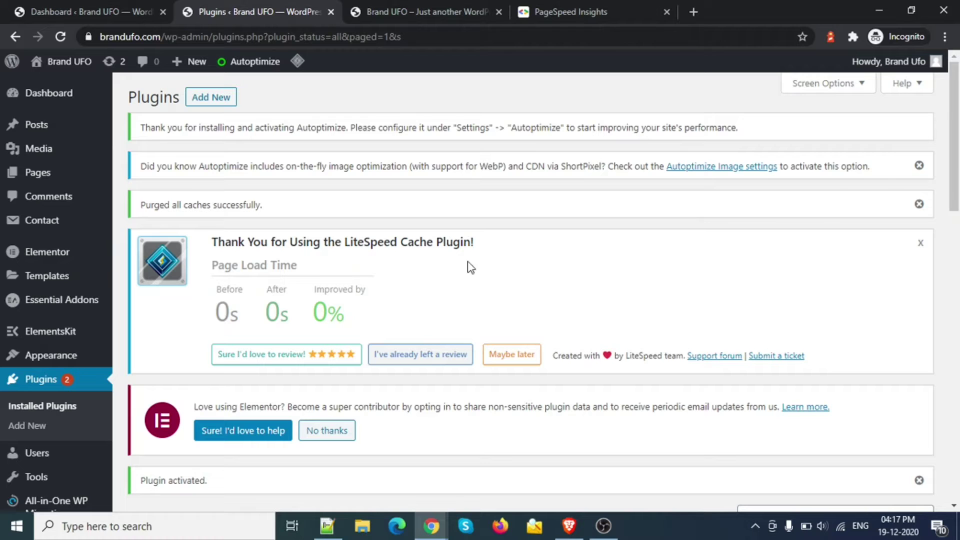
Dismiss the three admin notices and deactivate the LiteSpeed Cache plugin.
left_click(919, 165)
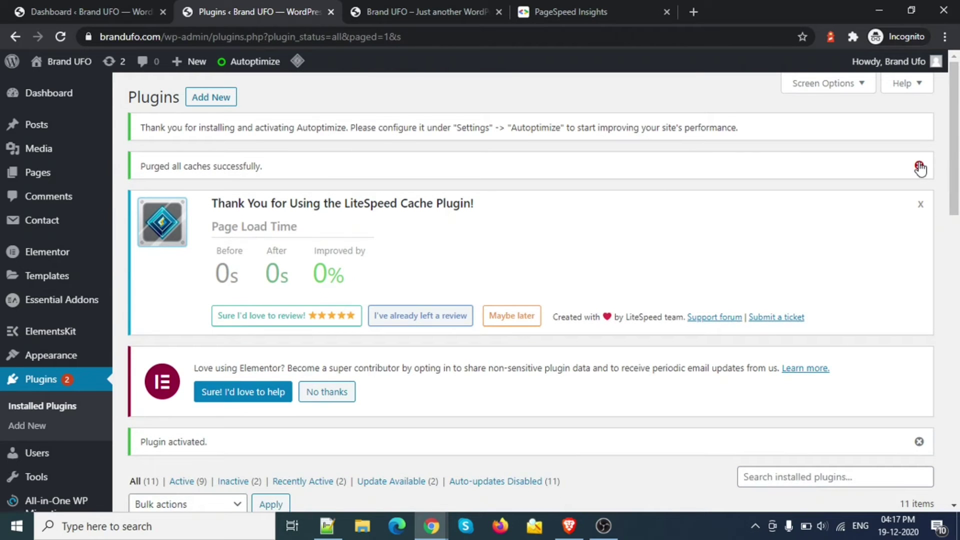
left_click(919, 166)
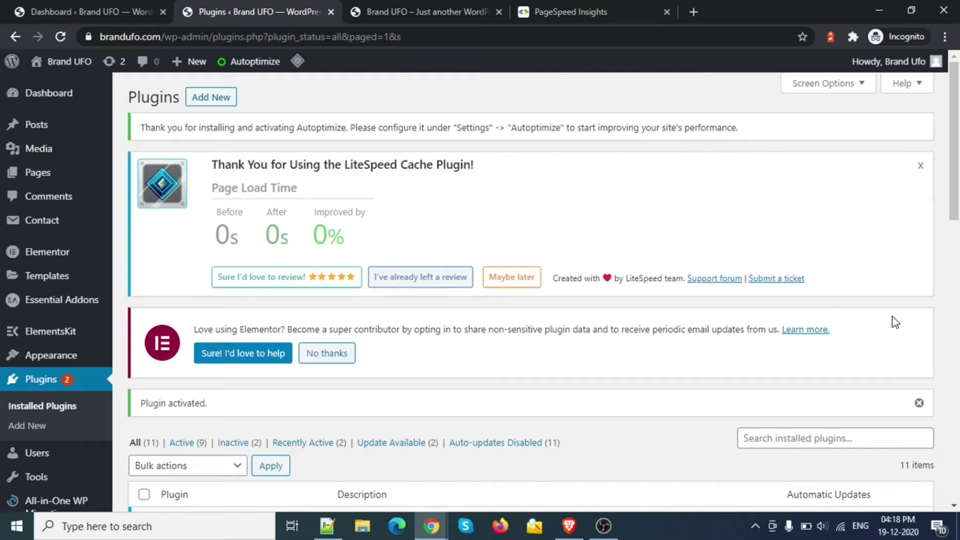
left_click(921, 167)
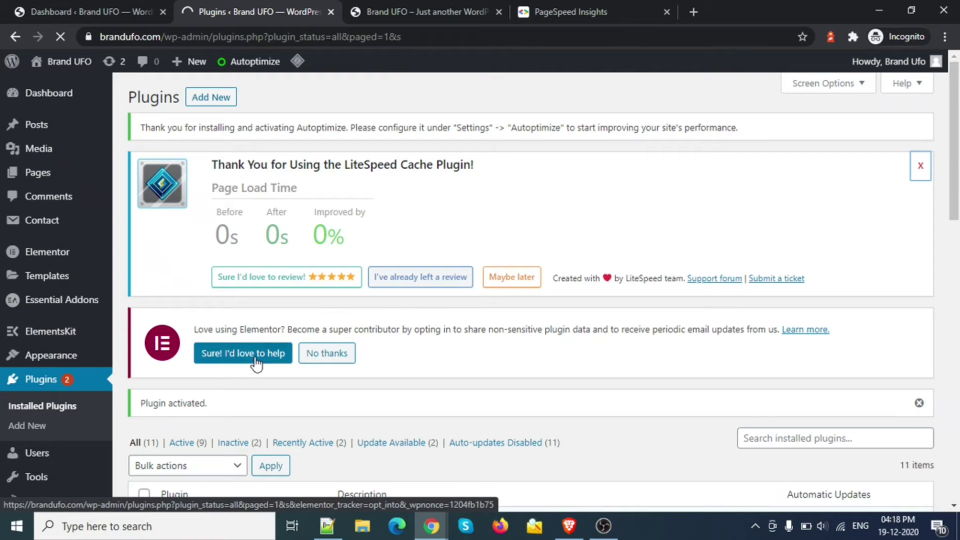
scroll(305, 359, "down", 10)
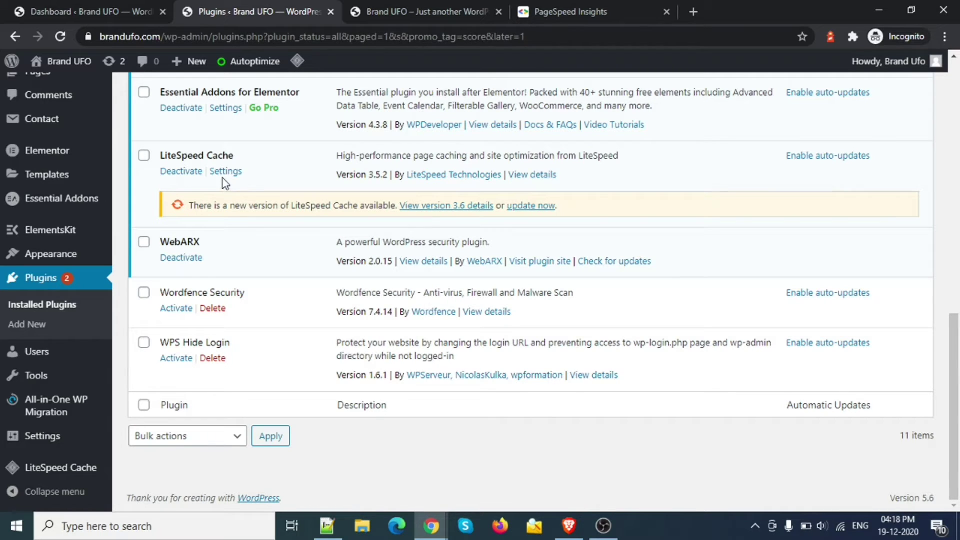
left_click(182, 171)
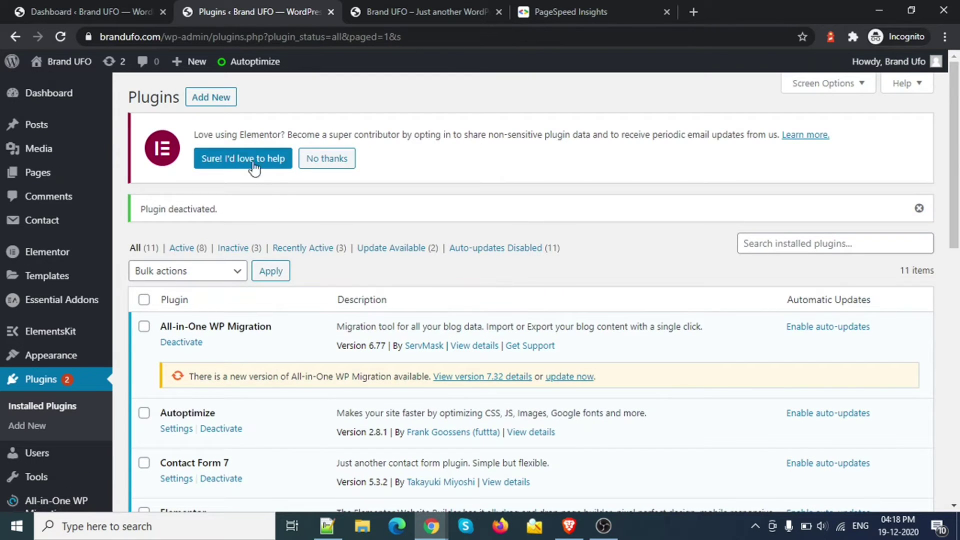
Delete the Autoptimize cache from the admin bar, leaving 0.00 B and 0 files.
mouse_move(245, 61)
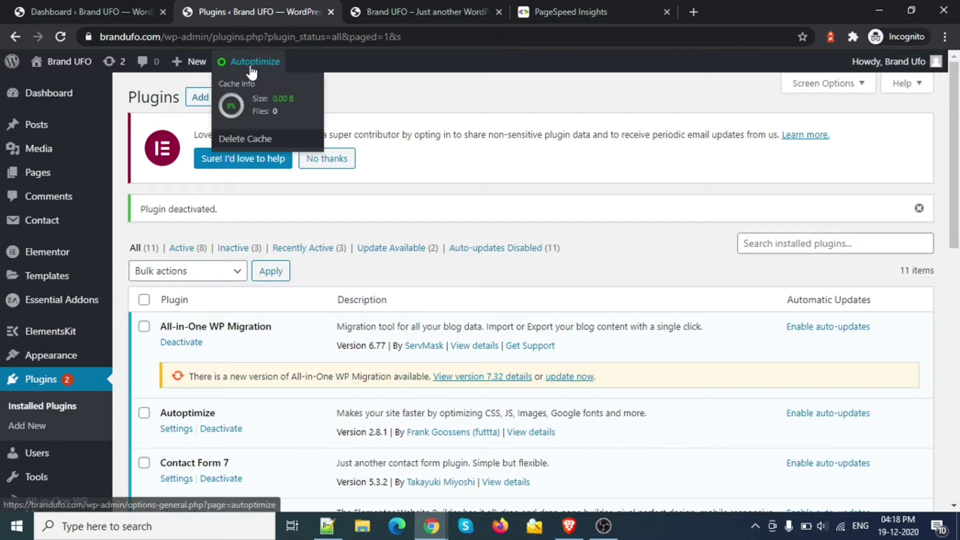
left_click(245, 137)
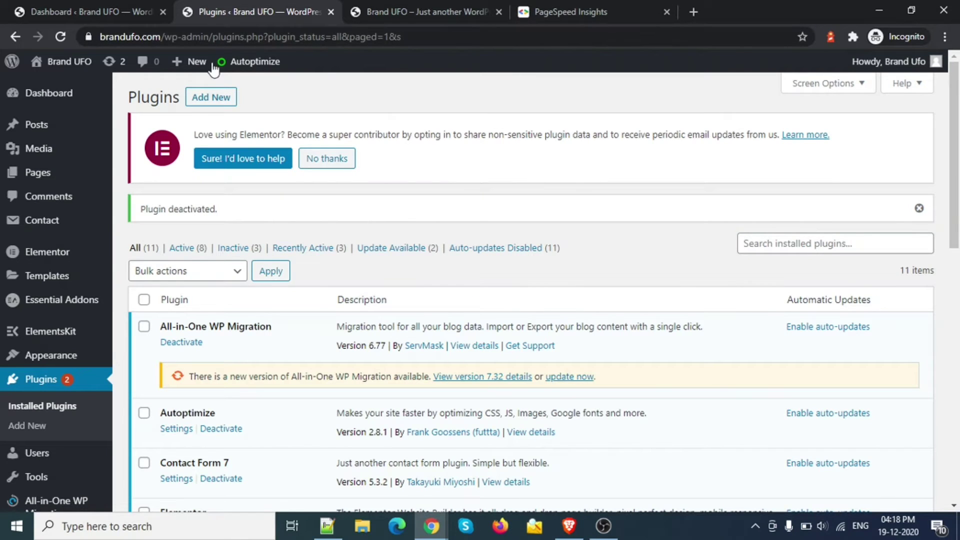
mouse_move(223, 61)
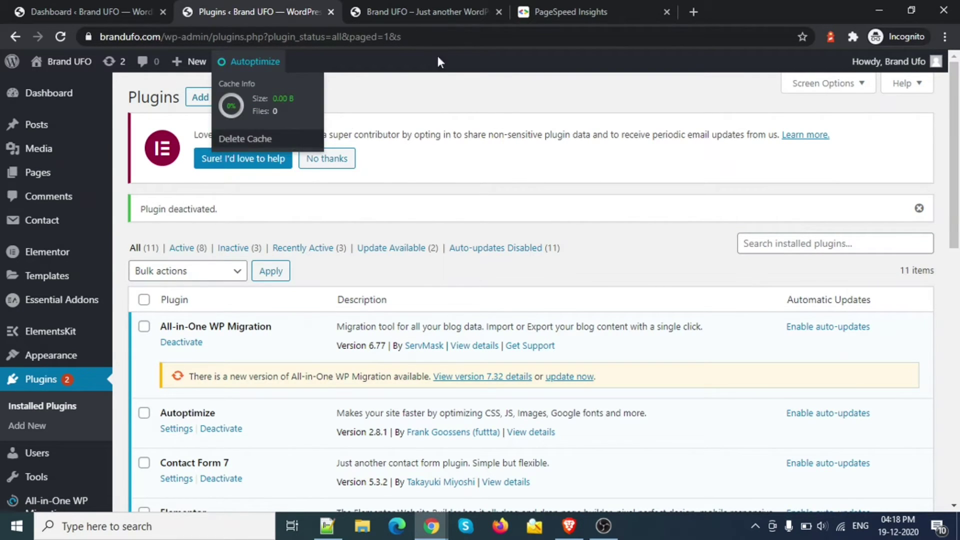
Rerun PageSpeed Insights for brandufo.com, scoring 64 on mobile and 82 on desktop.
left_click(550, 11)
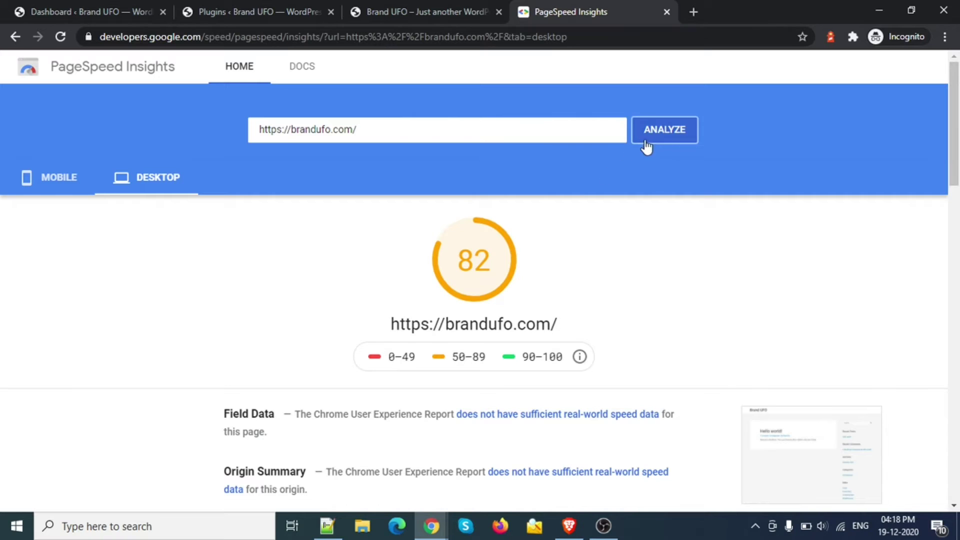
left_click(663, 132)
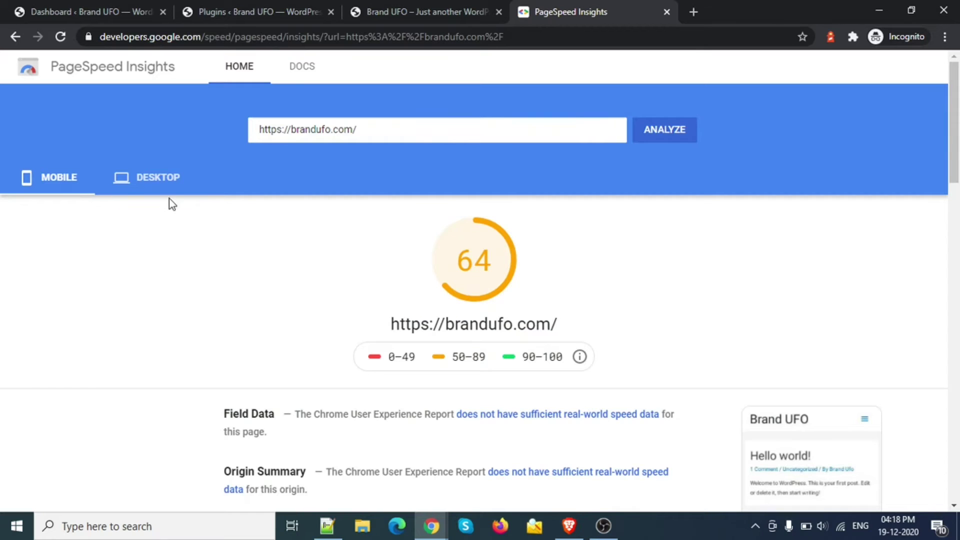
left_click(141, 185)
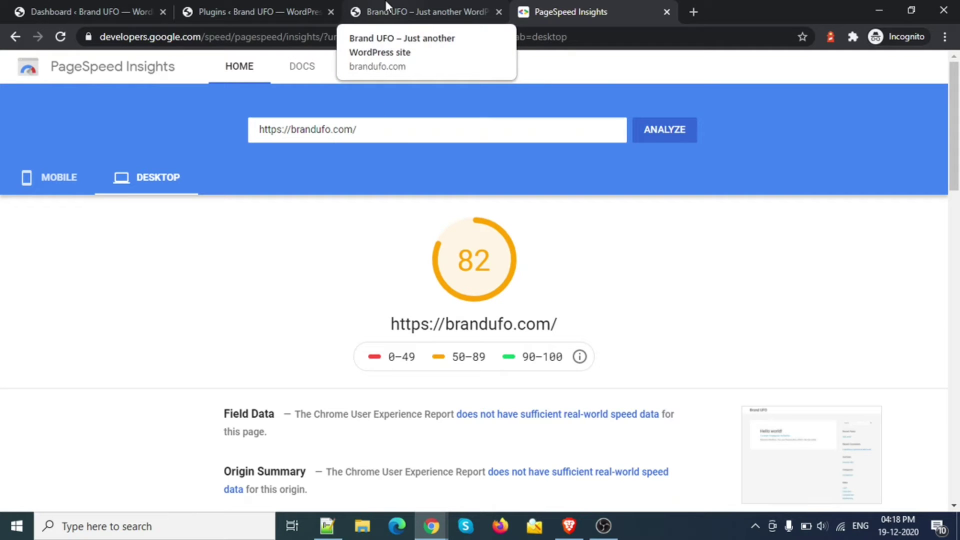
Open Autoptimize's Settings page in a new tab from the plugins list.
left_click(252, 11)
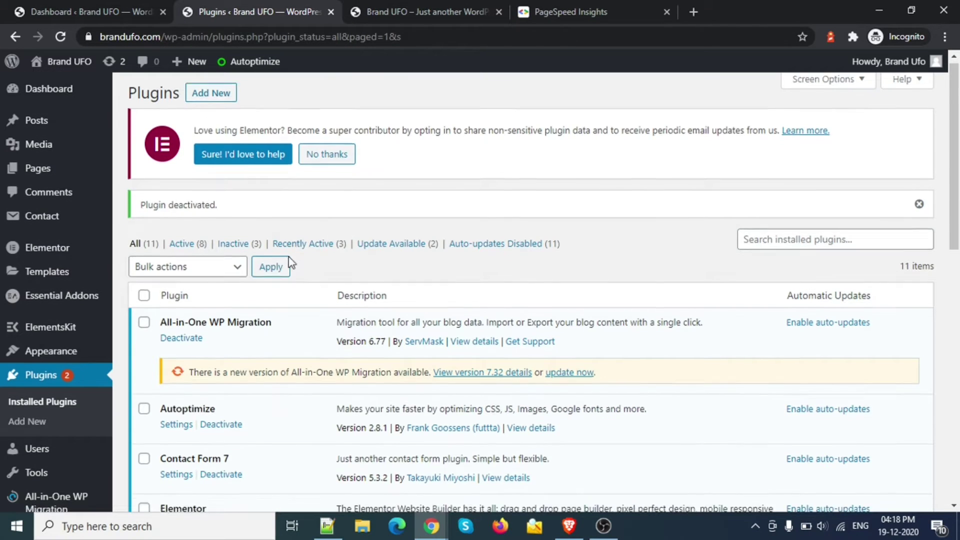
scroll(290, 261, "down", 3)
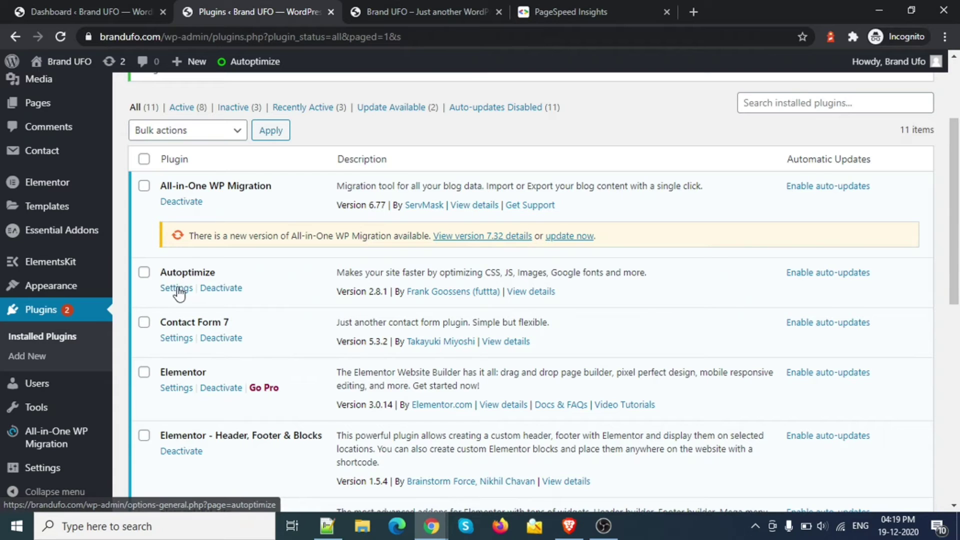
right_click(169, 289)
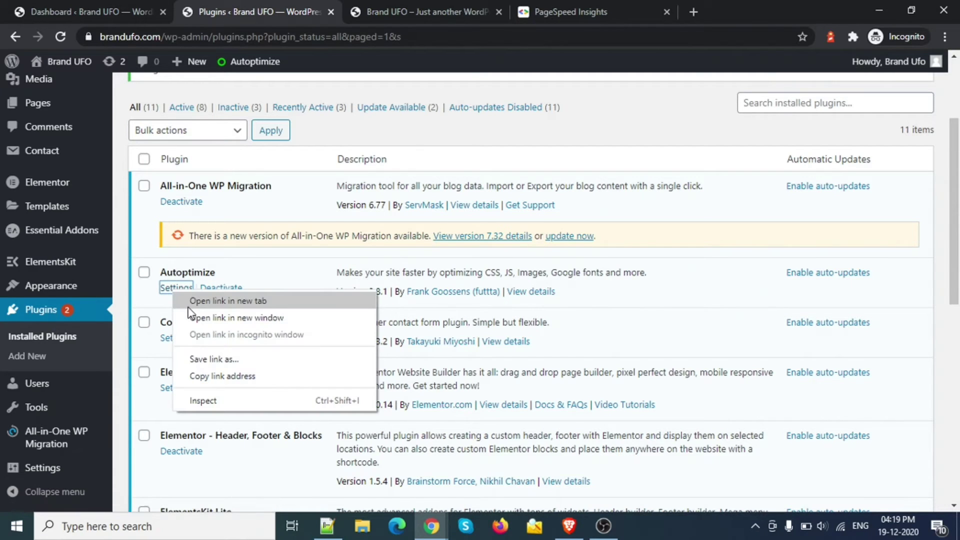
left_click(194, 300)
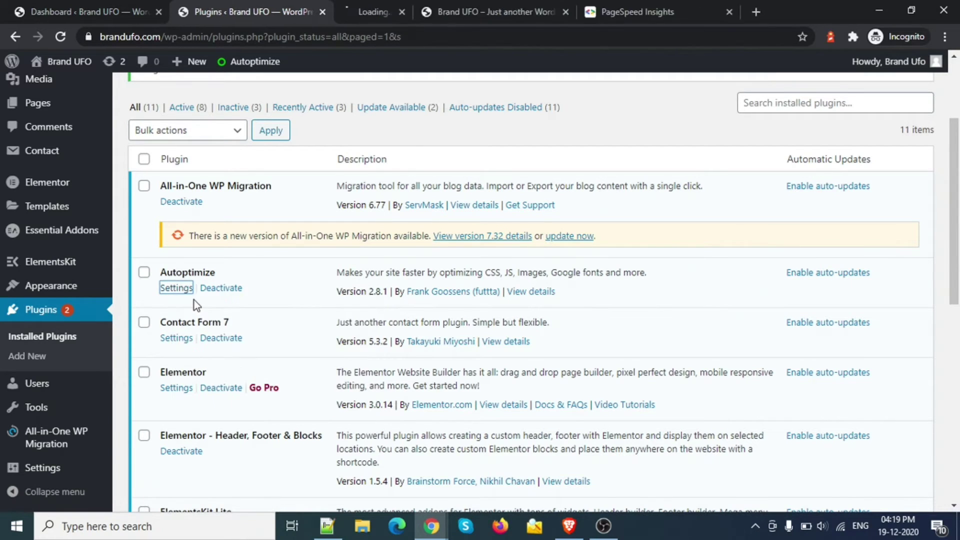
left_click(396, 12)
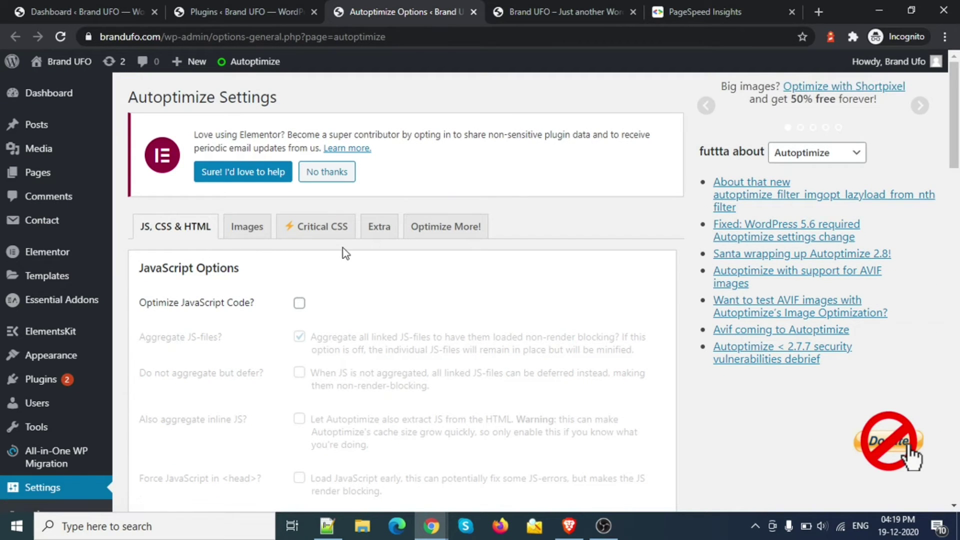
Tick Optimize JavaScript Code, Optimize CSS Code and Optimize HTML Code.
scroll(365, 250, "down", 7)
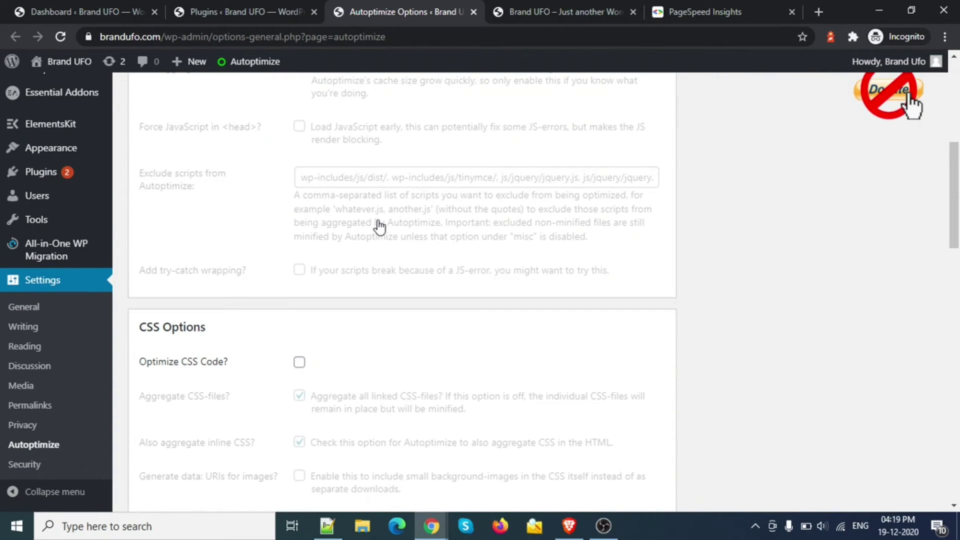
scroll(320, 215, "up", 6)
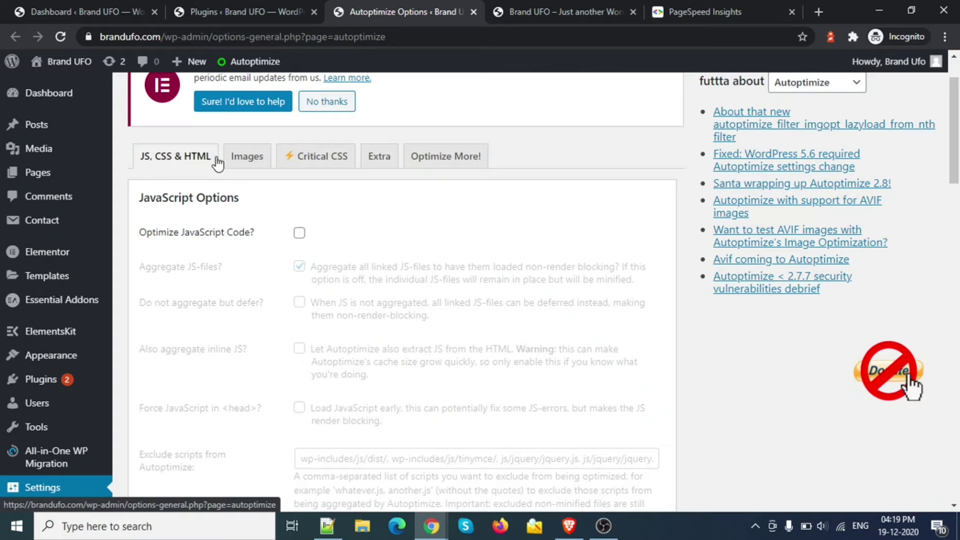
left_click(300, 233)
scroll(371, 240, "down", 7)
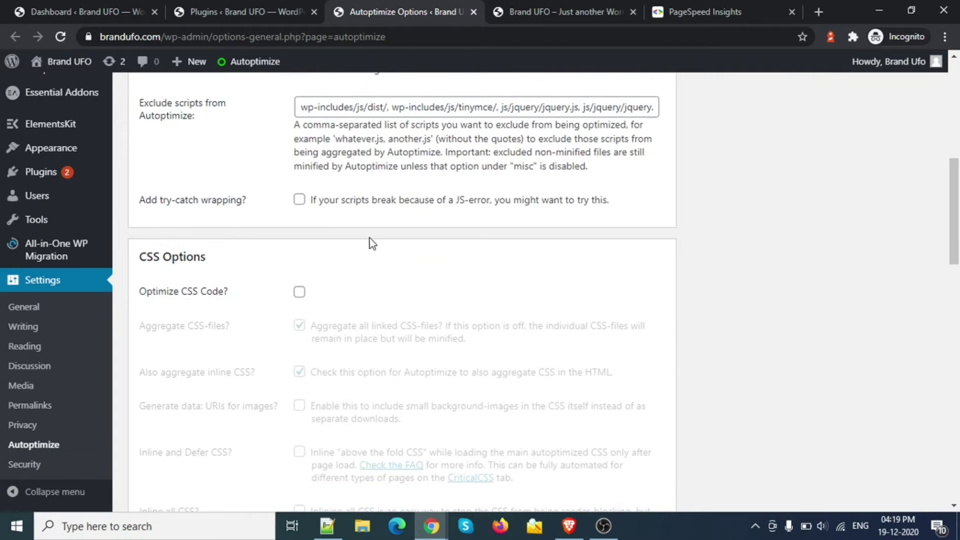
left_click(299, 292)
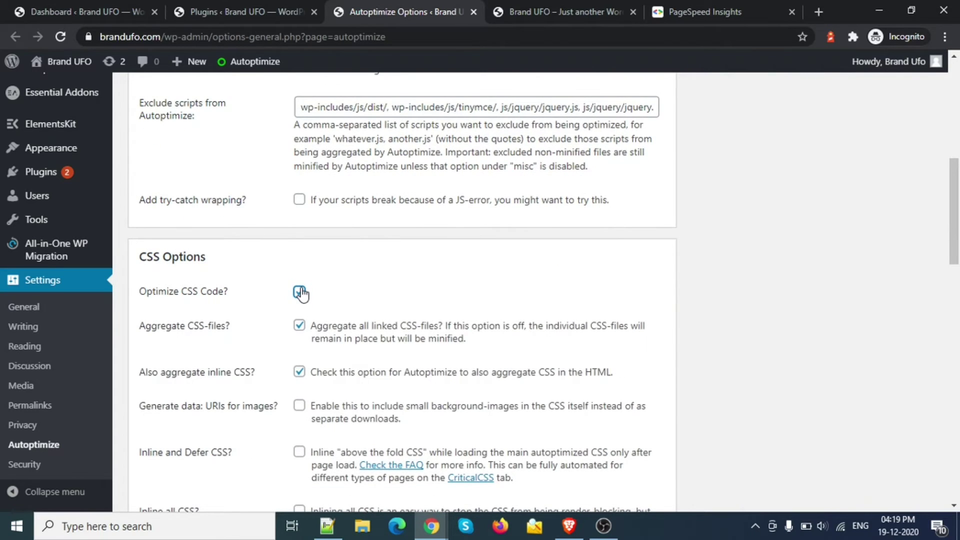
scroll(301, 294, "down", 8)
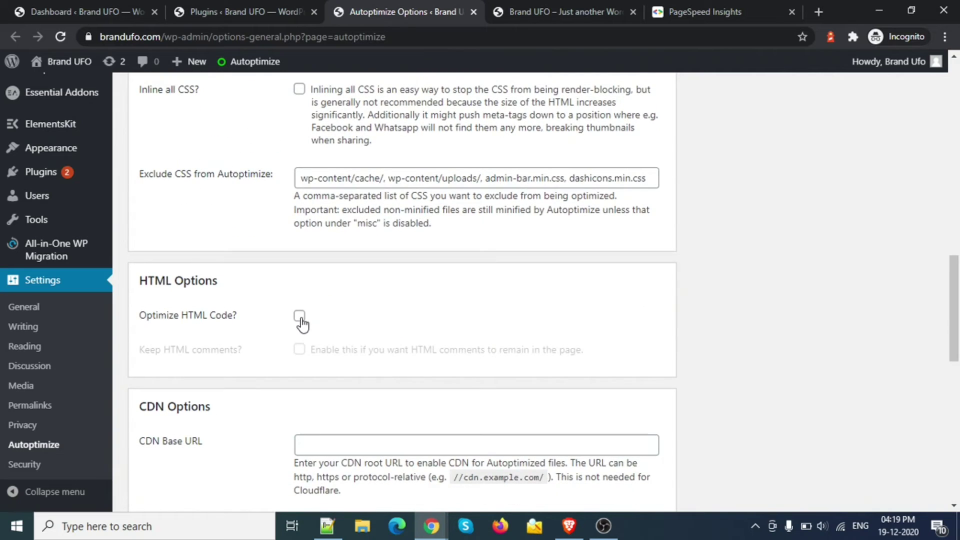
left_click(300, 318)
scroll(440, 310, "down", 6)
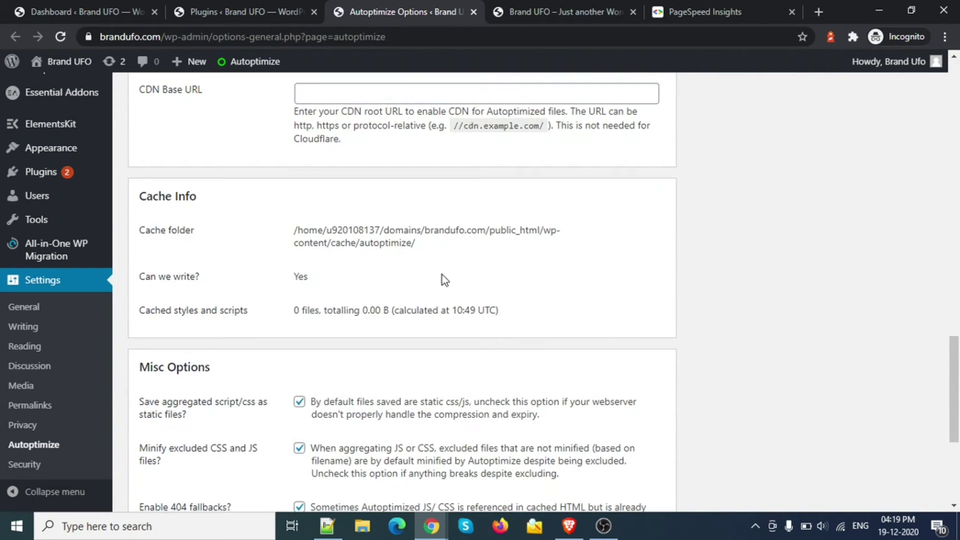
scroll(291, 310, "down", 5)
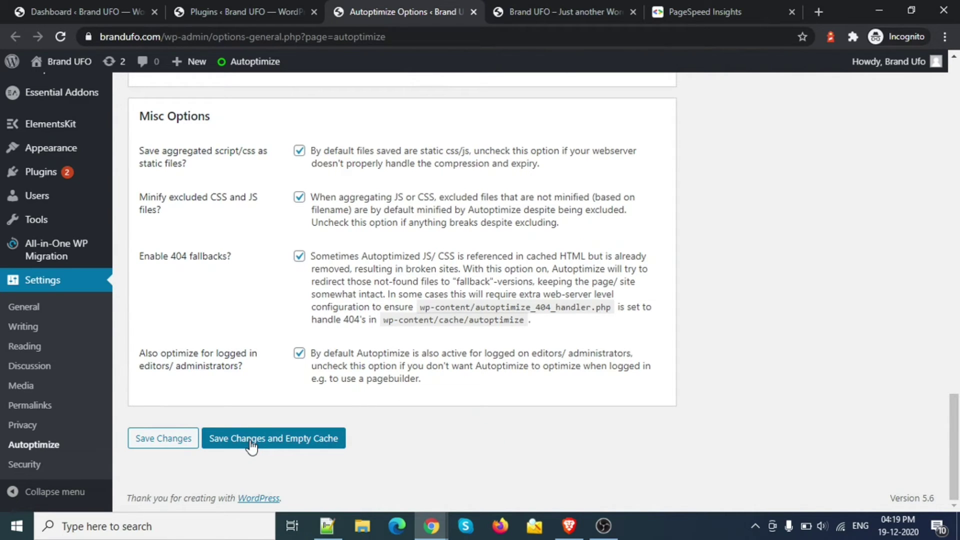
Save the Autoptimize settings with Save Changes and Empty Cache, then delete the cache again.
left_click(300, 440)
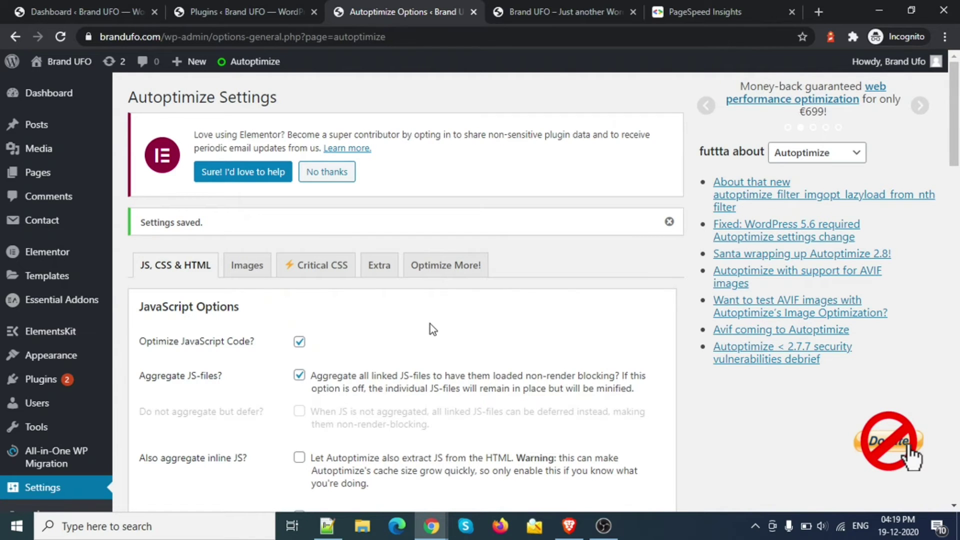
scroll(313, 357, "down", 5)
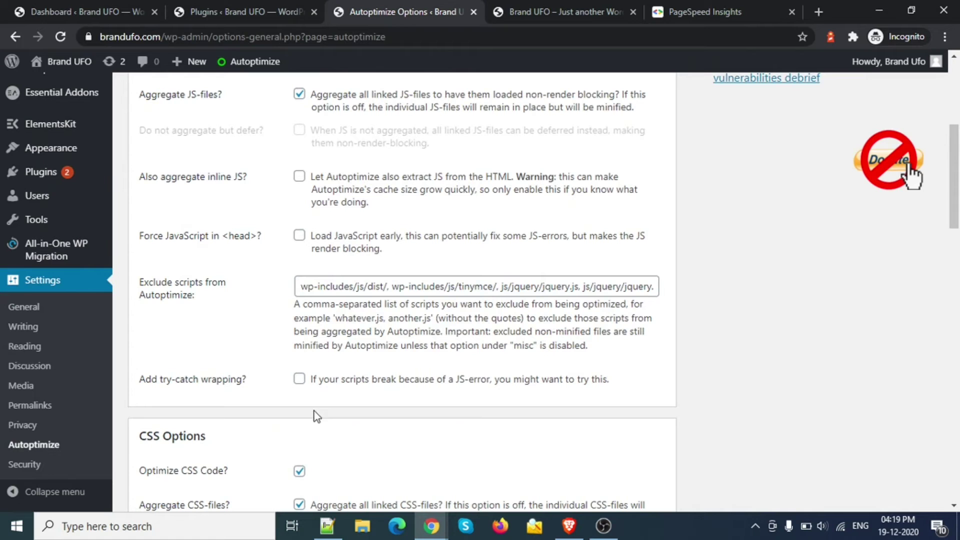
scroll(375, 384, "down", 3)
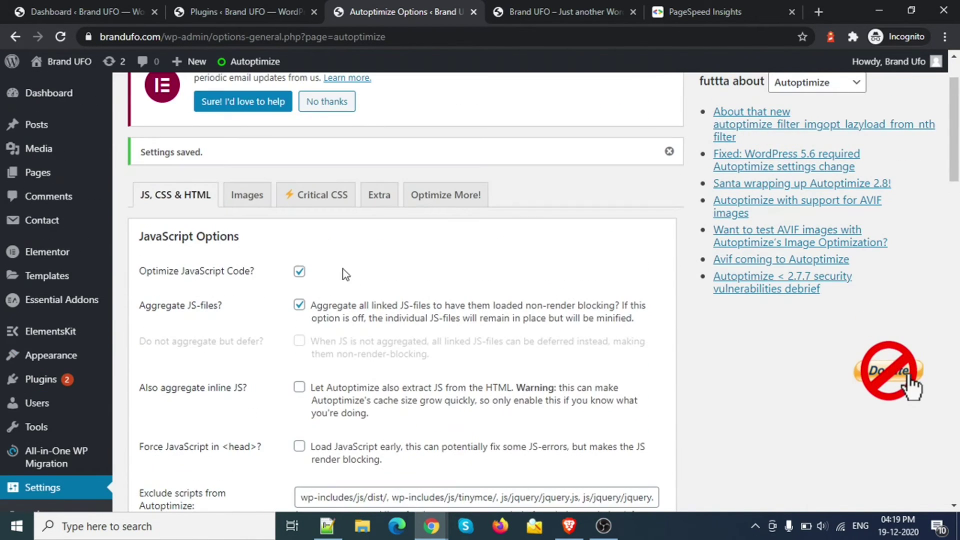
scroll(312, 285, "down", 7)
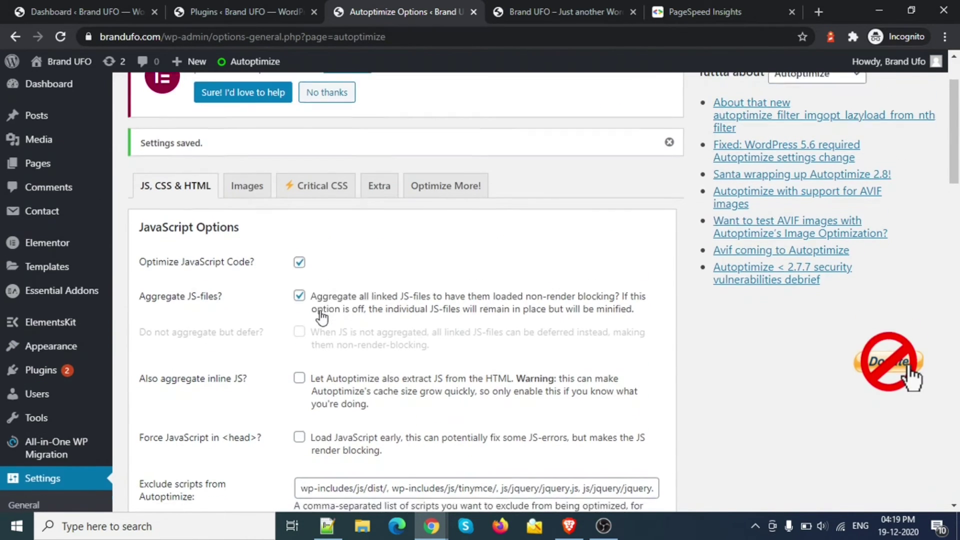
scroll(325, 342, "down", 7)
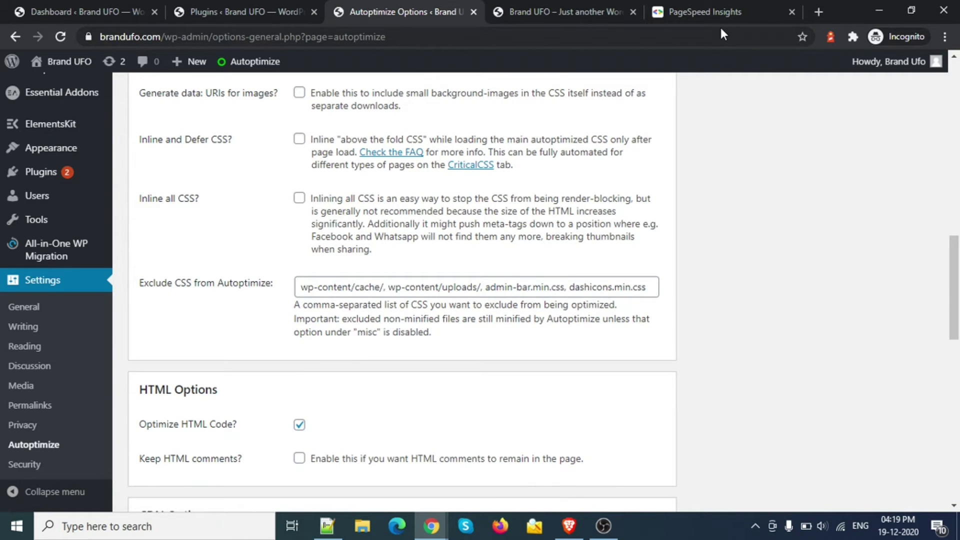
scroll(336, 320, "down", 1)
scroll(335, 319, "down", 8)
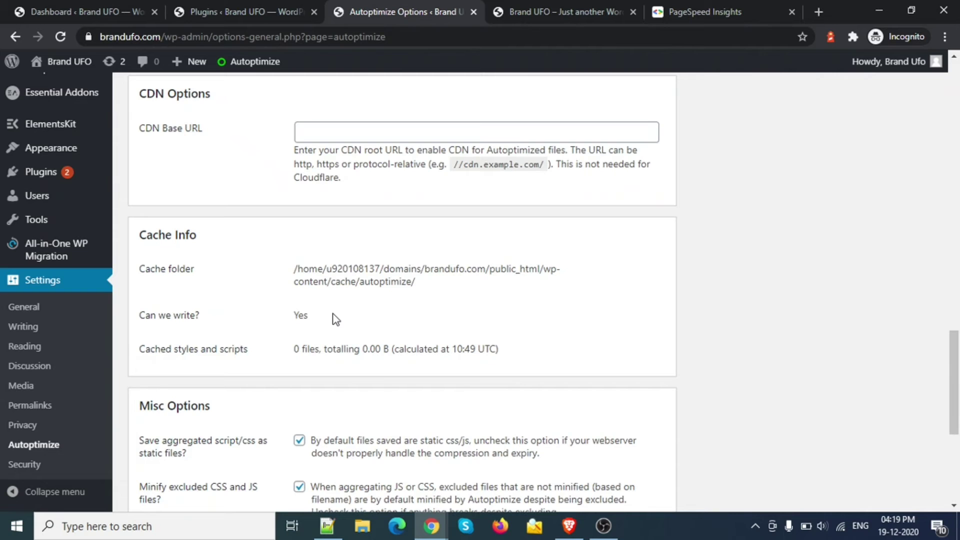
scroll(335, 319, "down", 6)
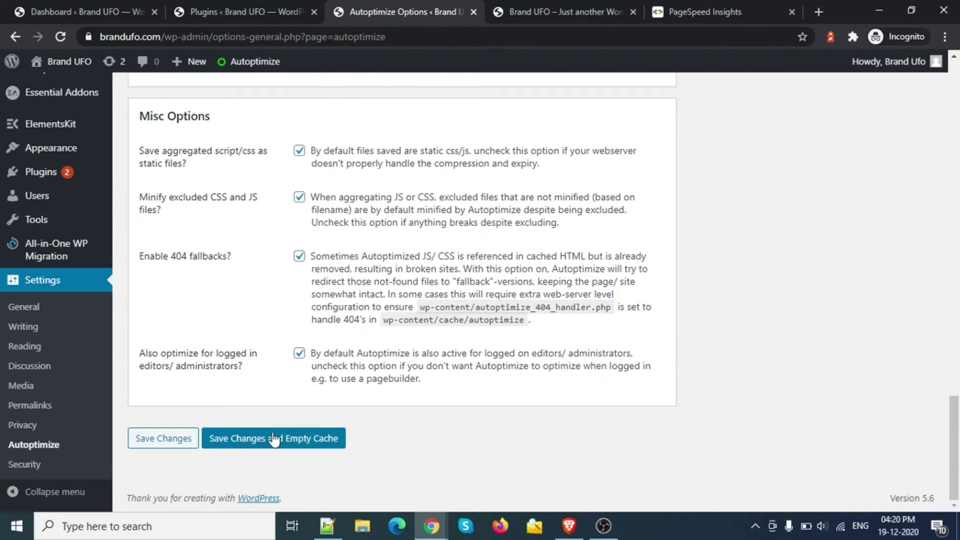
mouse_move(241, 67)
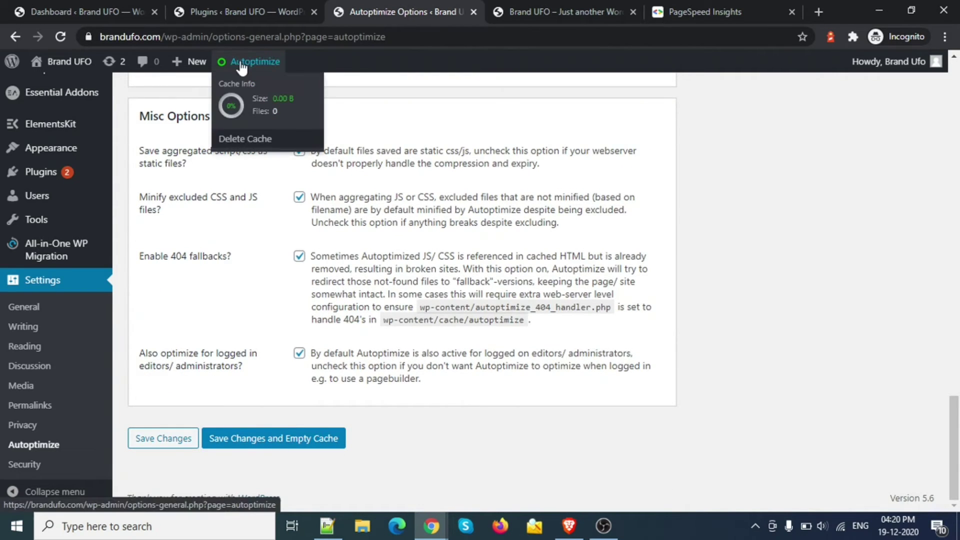
left_click(244, 138)
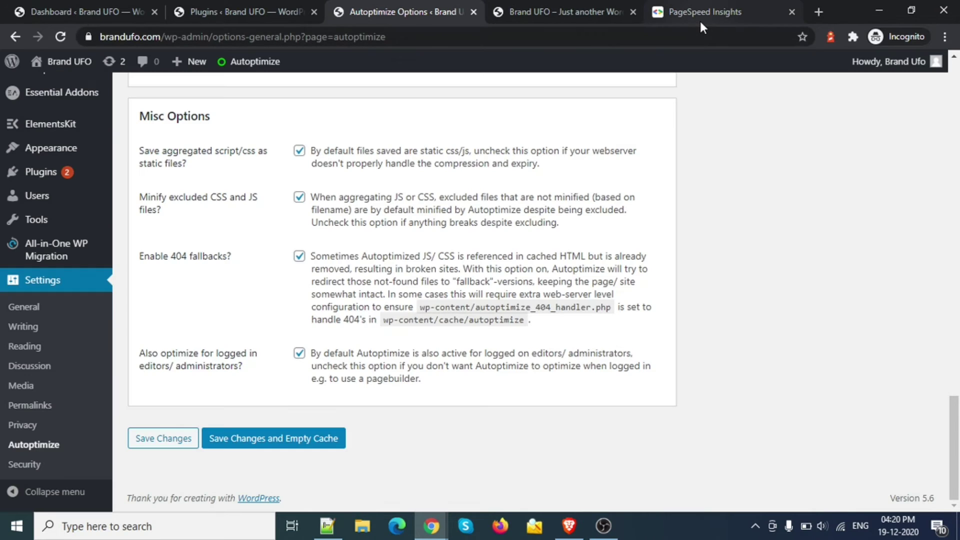
Reload the brandufo.com homepage and rerun PageSpeed Insights, raising mobile from 64 to 85.
left_click(568, 9)
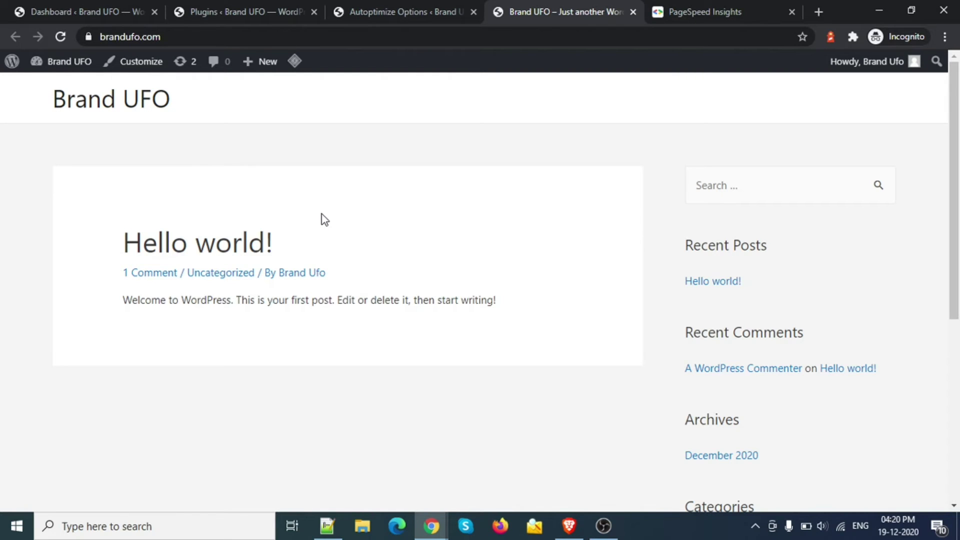
key("F5")
left_click(673, 4)
left_click(650, 132)
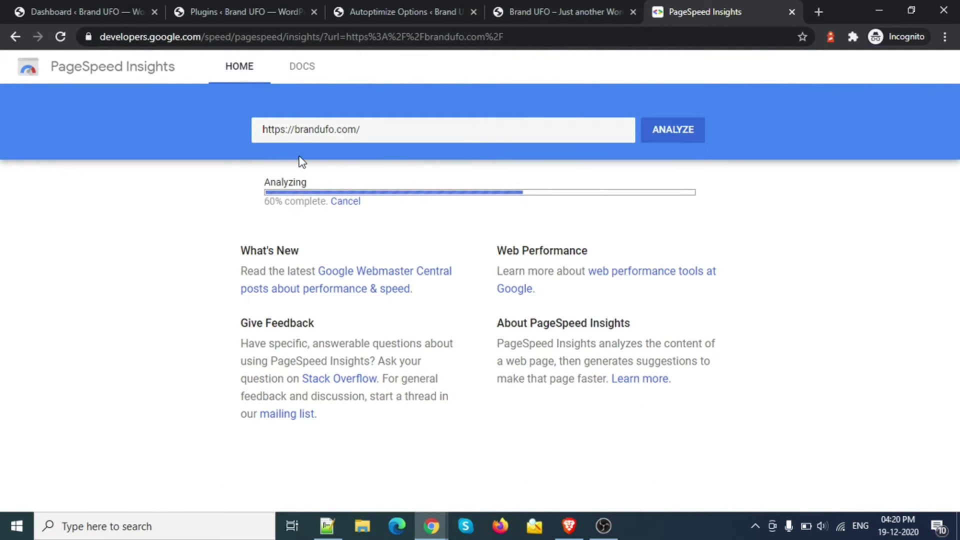
left_click(559, 11)
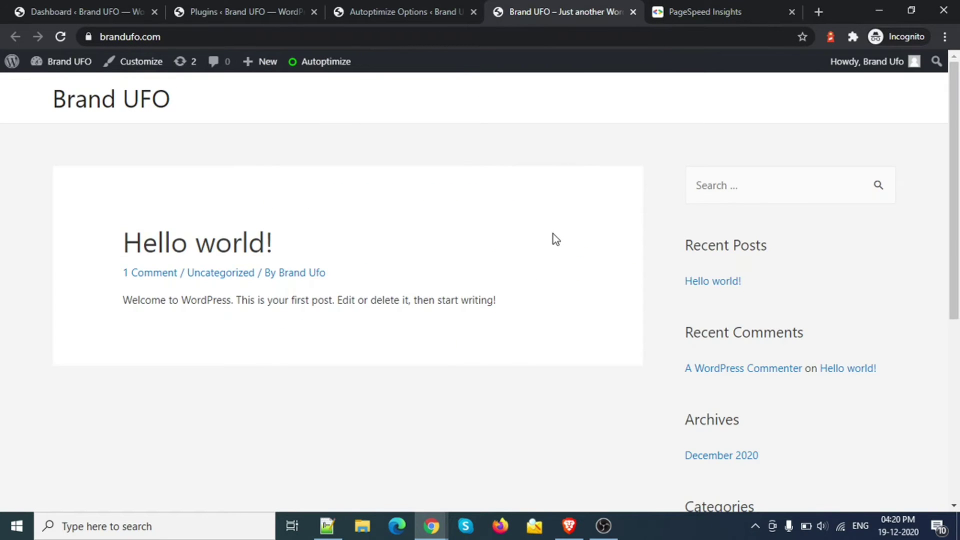
scroll(286, 328, "down", 6)
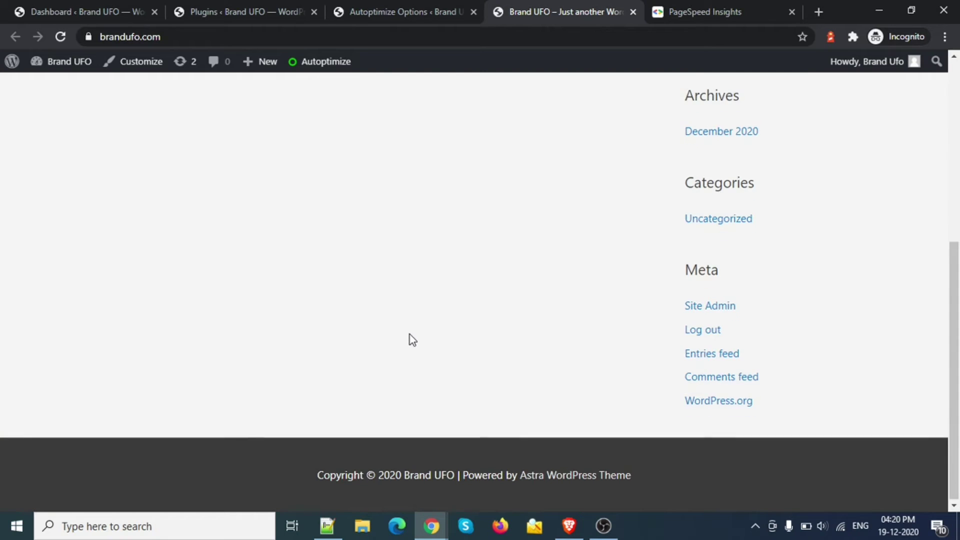
scroll(409, 335, "up", 6)
left_click_drag(86, 199, 589, 374)
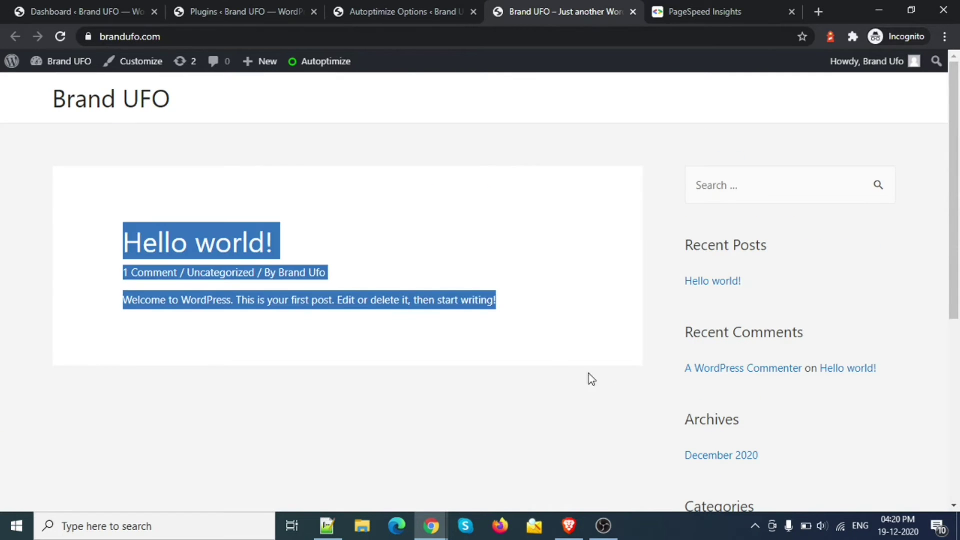
Switch the brandufo.com PageSpeed report to desktop results, now scoring 97.
left_click(734, 7)
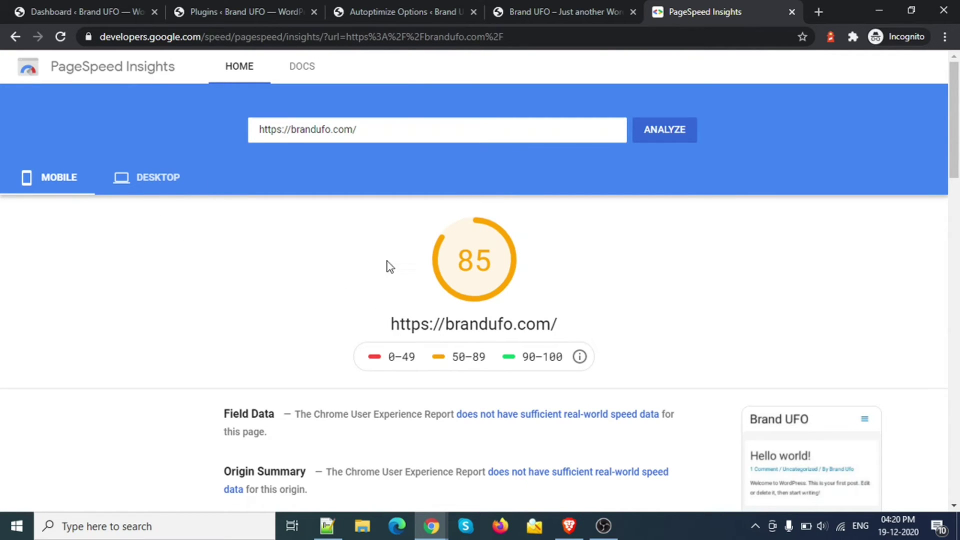
left_click(149, 185)
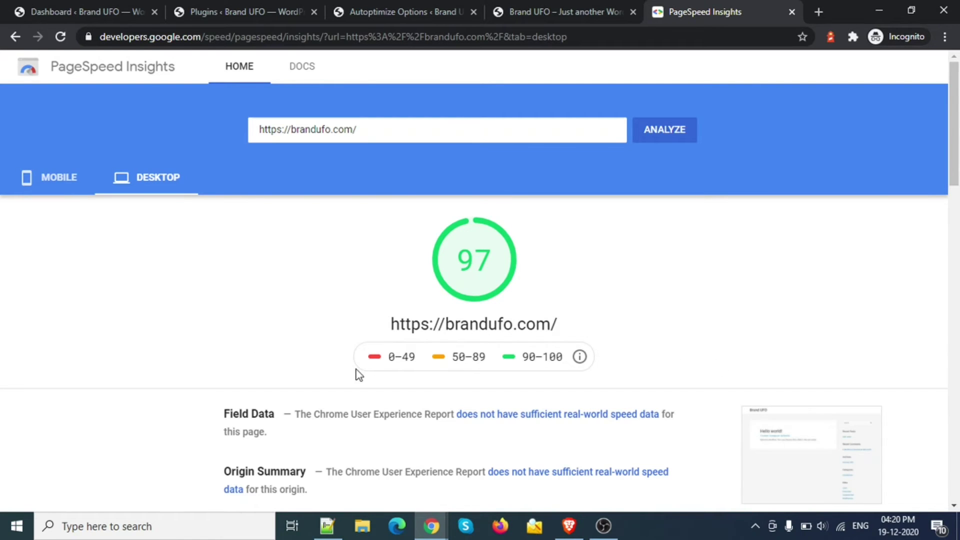
scroll(358, 375, "down", 5)
scroll(803, 384, "down", 3)
scroll(808, 386, "up", 8)
Return to Autoptimize and open its Images settings.
left_click(387, 10)
scroll(376, 330, "up", 10)
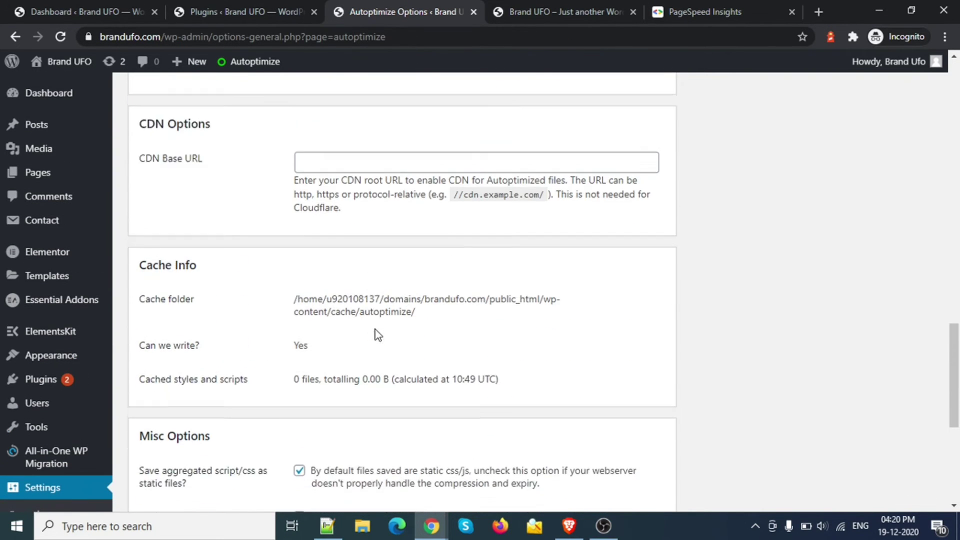
scroll(379, 337, "up", 15)
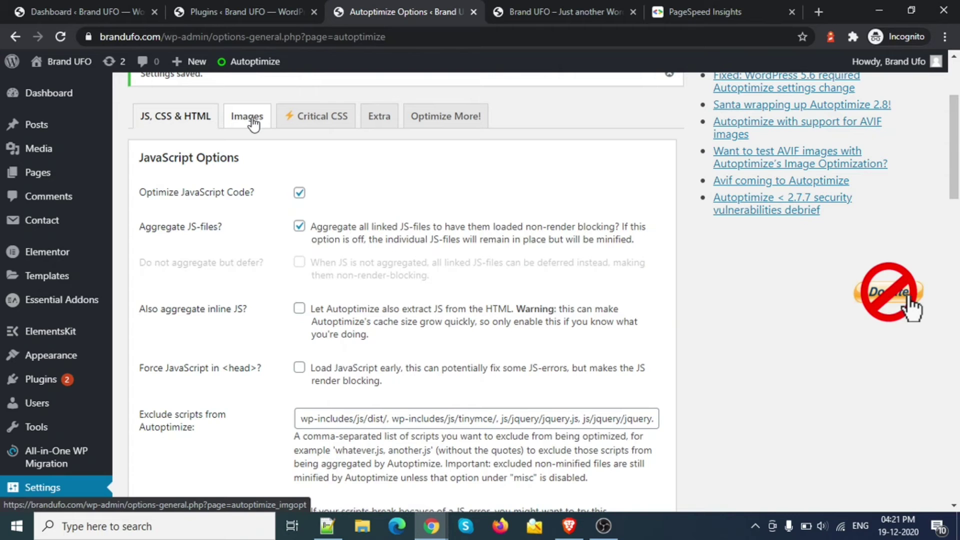
left_click(246, 120)
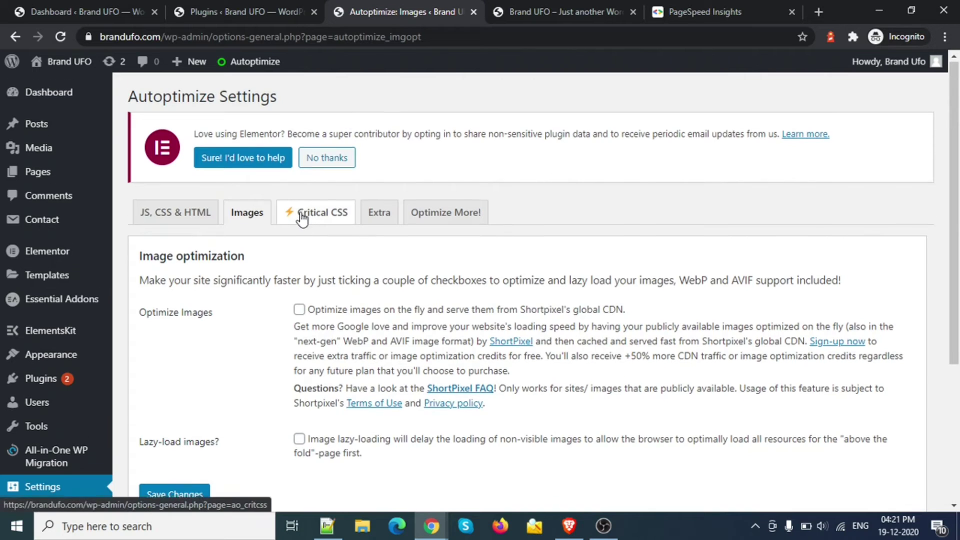
scroll(283, 214, "down", 3)
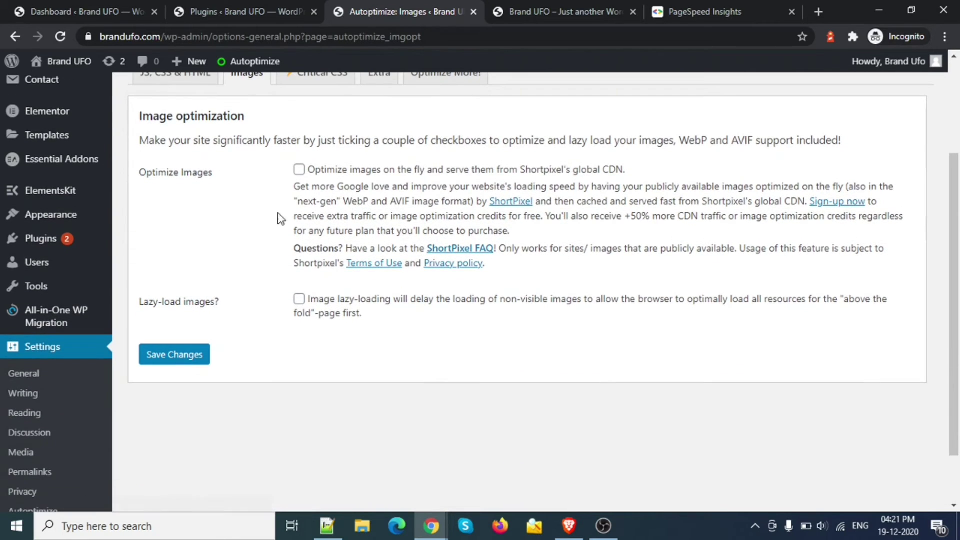
Enable image optimization at Lossy quality with lazy-loading and WebP/AVIF, and save.
left_click(299, 171)
scroll(320, 322, "down", 2)
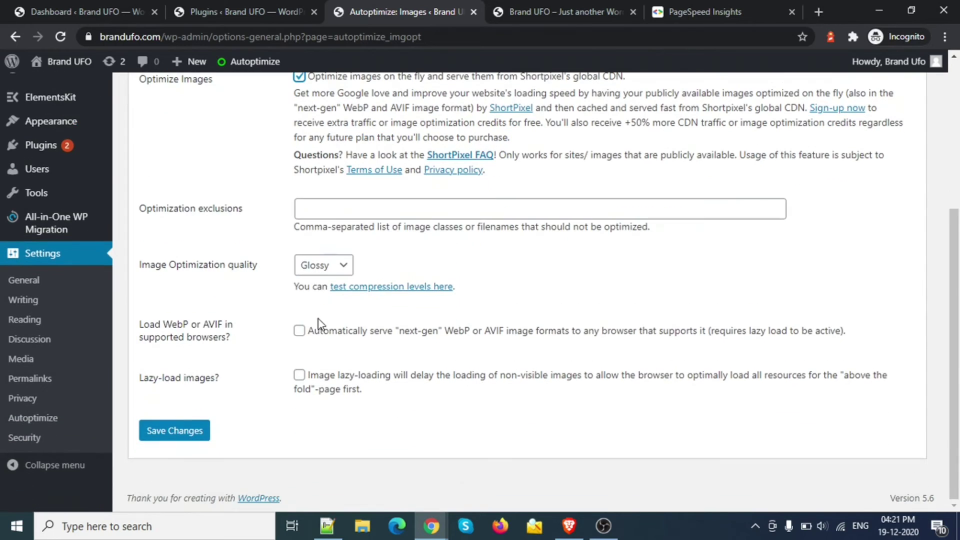
left_click(318, 273)
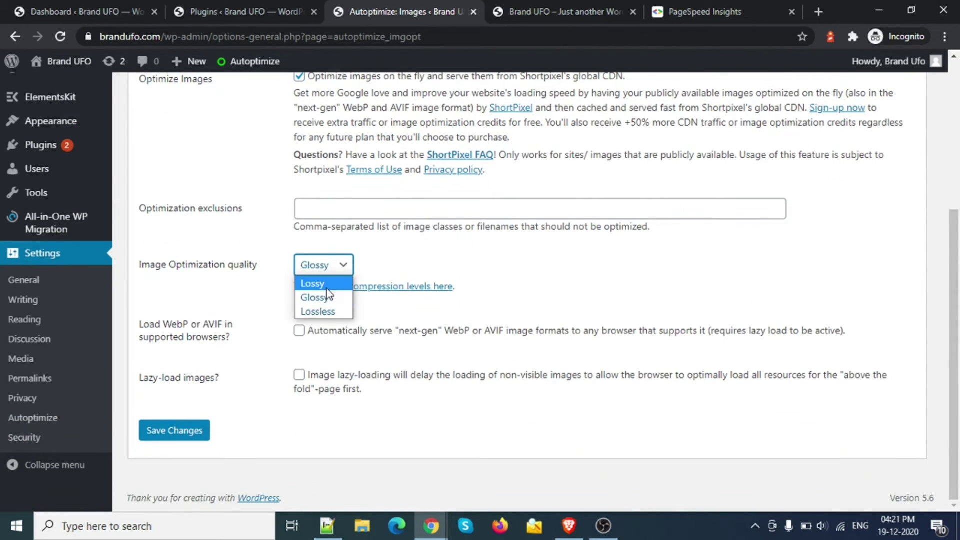
left_click(326, 284)
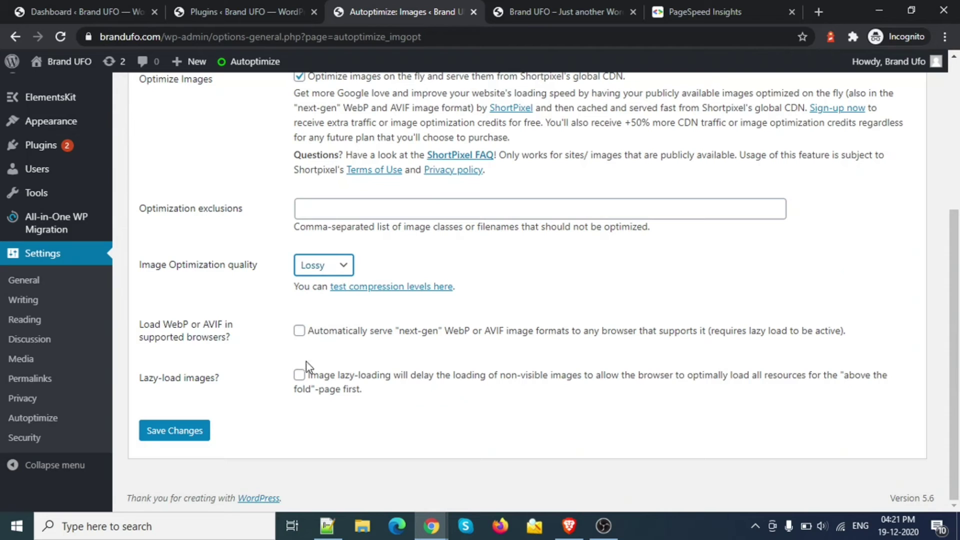
left_click(300, 376)
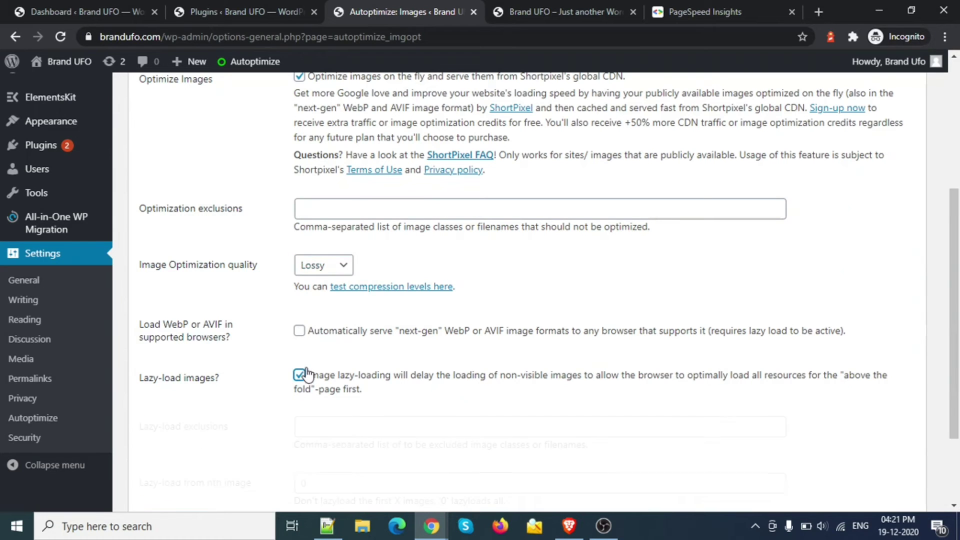
left_click(299, 331)
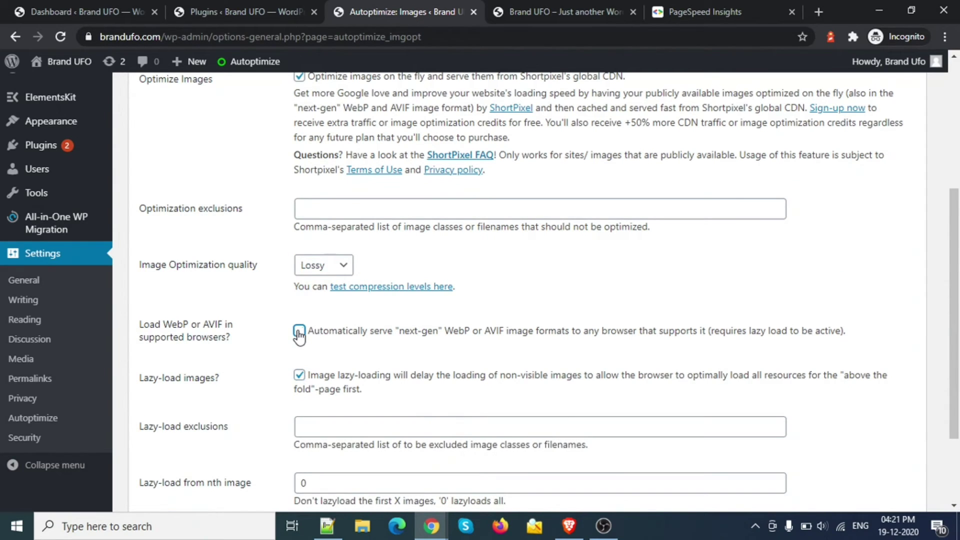
scroll(260, 329, "down", 3)
left_click(188, 432)
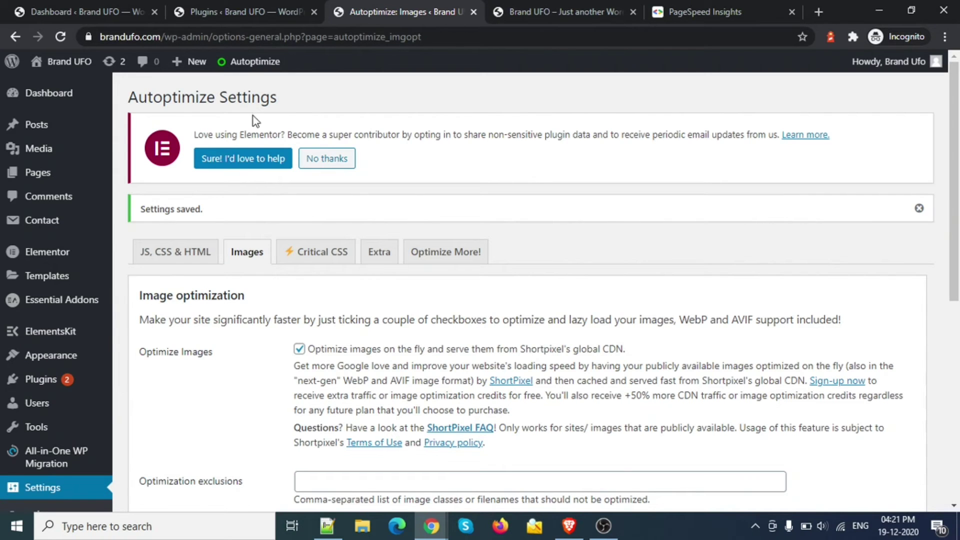
Delete the Autoptimize cache and reload the brandufo.com front page.
mouse_move(248, 62)
left_click(258, 141)
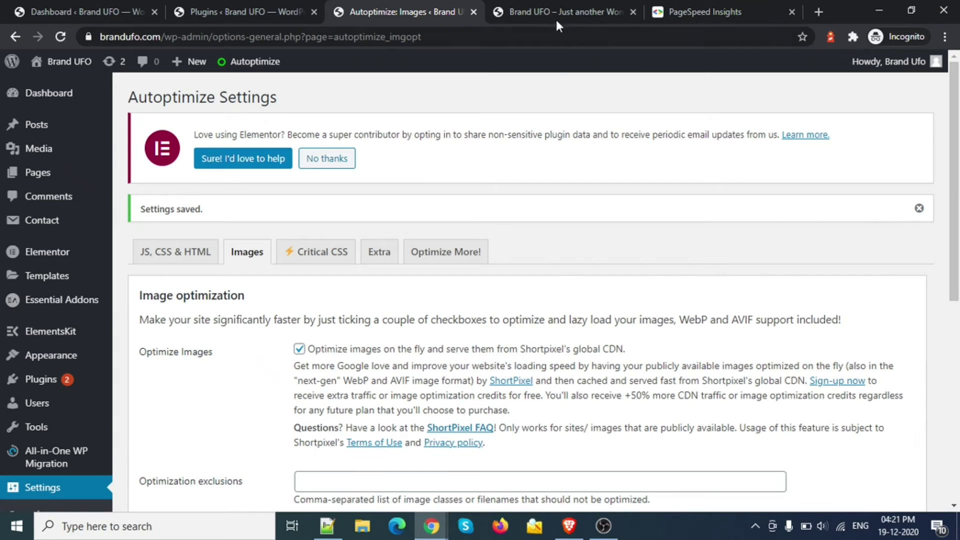
left_click(561, 12)
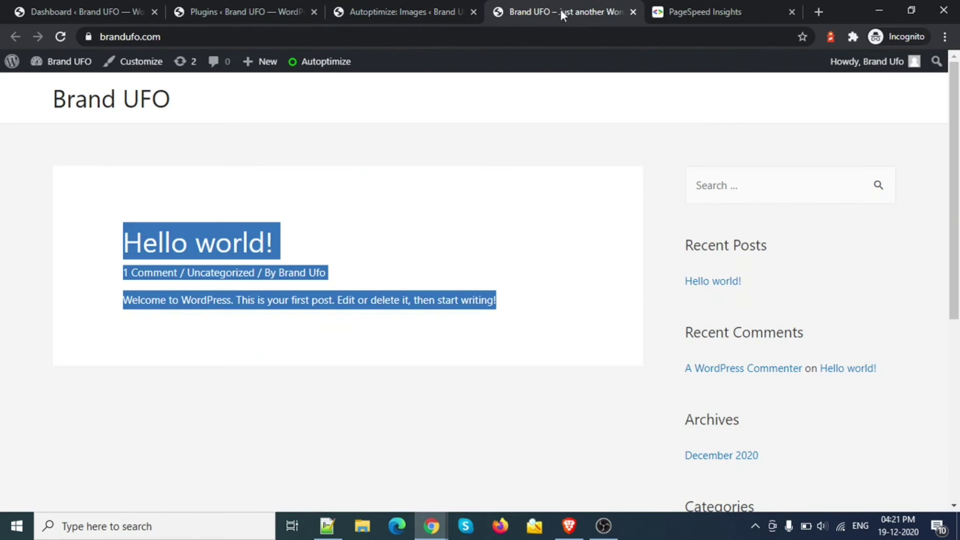
key("F5")
Re-run the PageSpeed Insights analysis of brandufo.com on mobile.
left_click(693, 9)
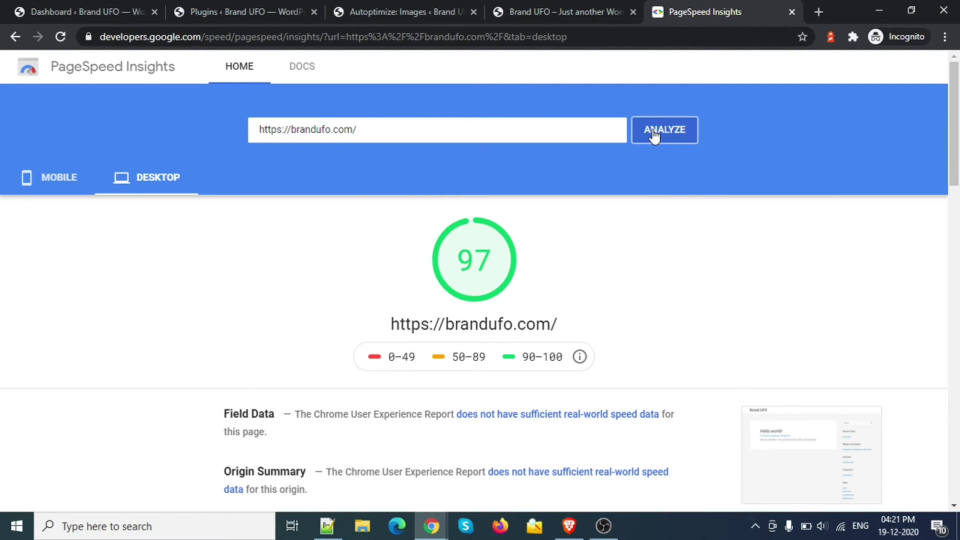
left_click(53, 179)
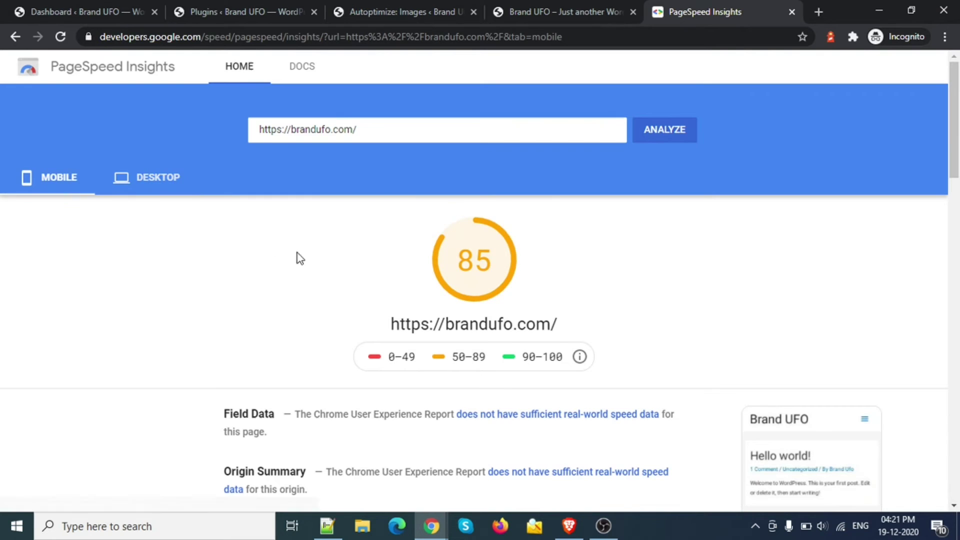
left_click(642, 140)
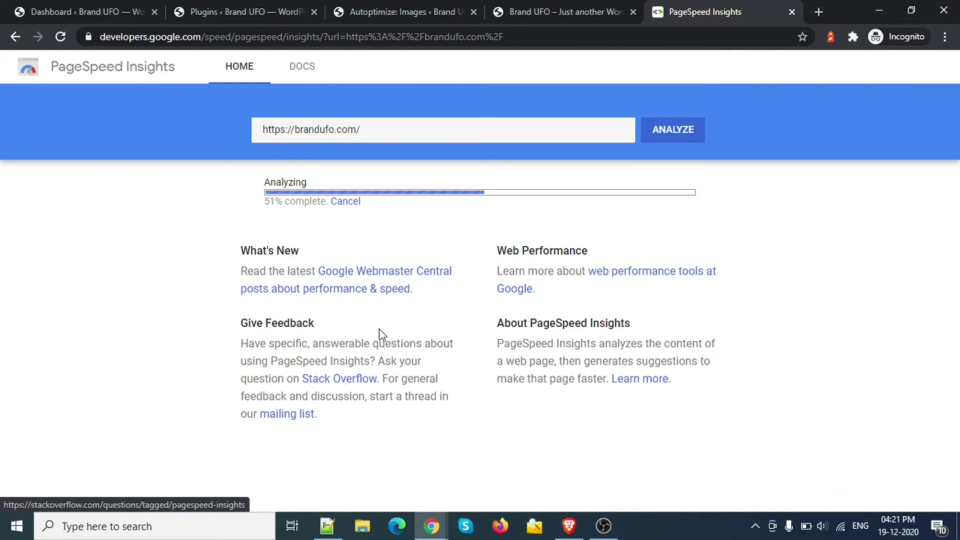
left_click(400, 5)
left_click(569, 4)
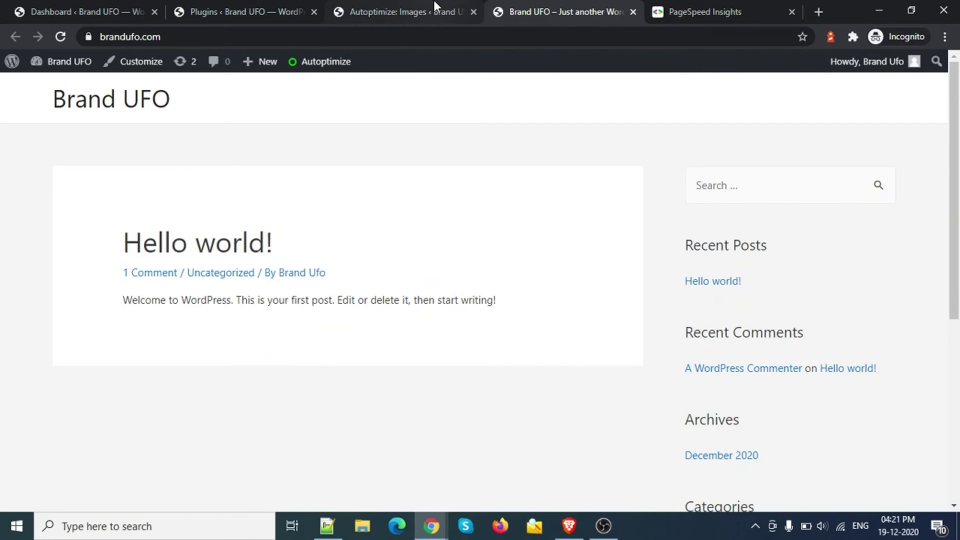
left_click(435, 5)
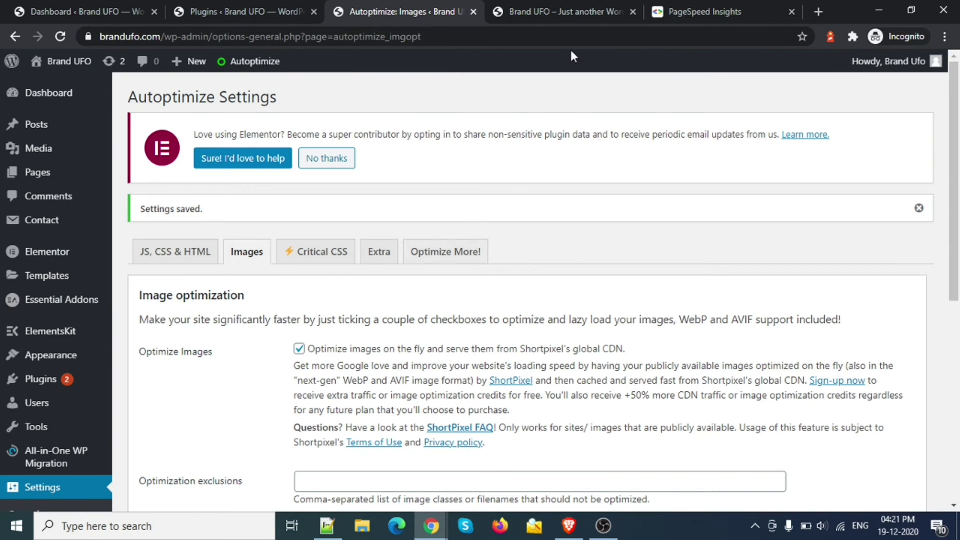
left_click(590, 9)
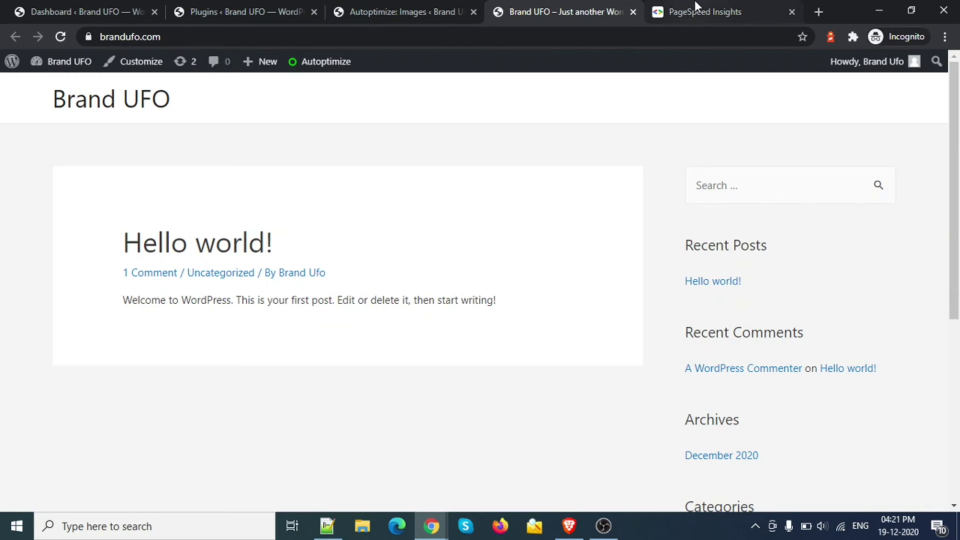
left_click(697, 9)
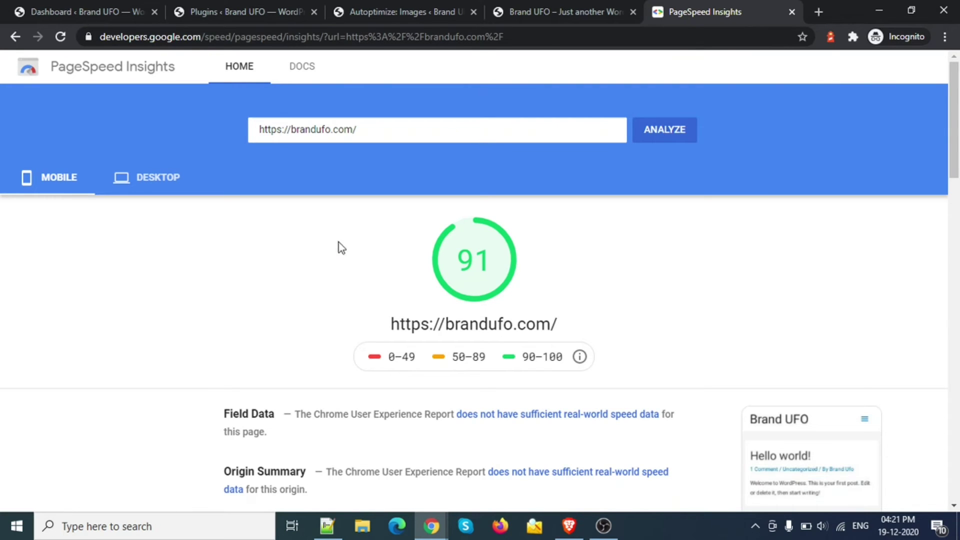
Compare the new scores: 97 on desktop and 91 on mobile.
scroll(370, 249, "down", 5)
scroll(371, 246, "up", 5)
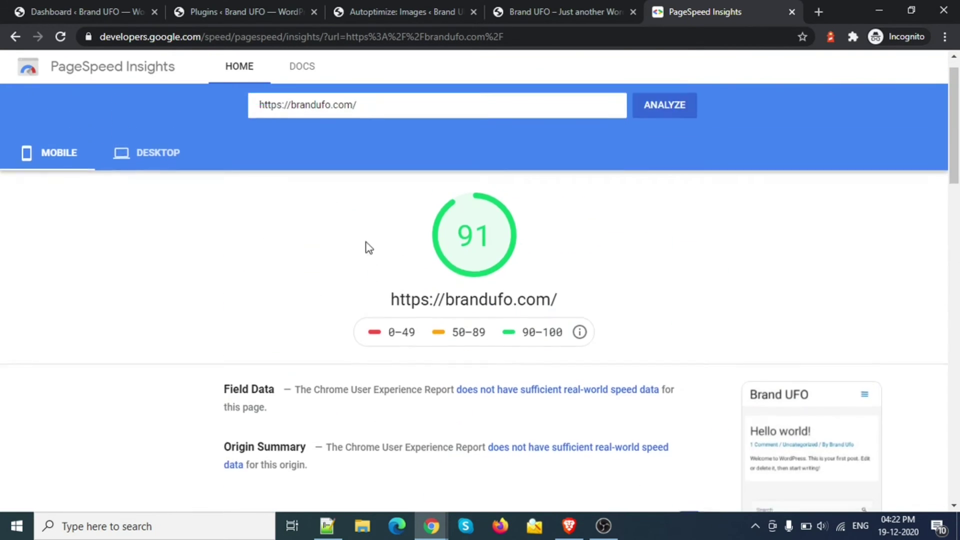
scroll(370, 247, "up", 1)
left_click(150, 186)
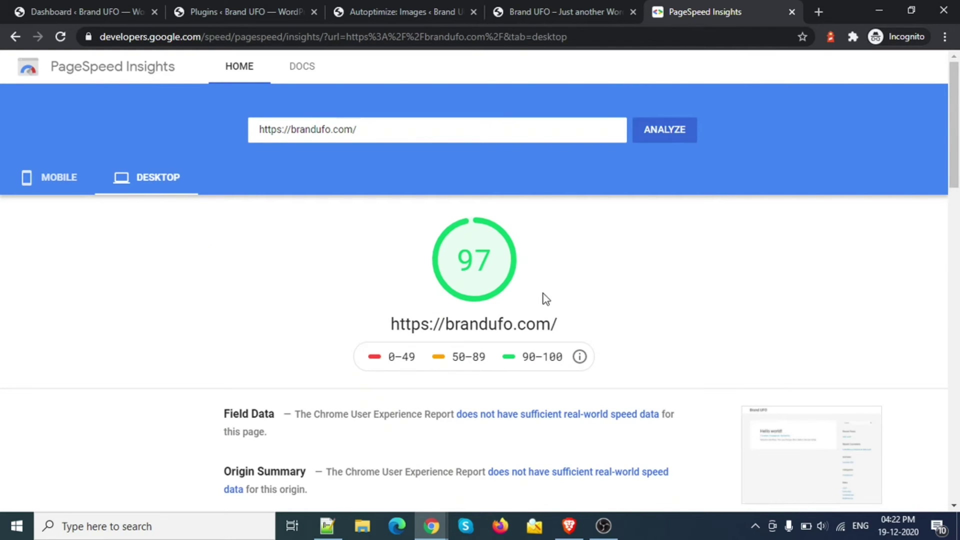
left_click(53, 179)
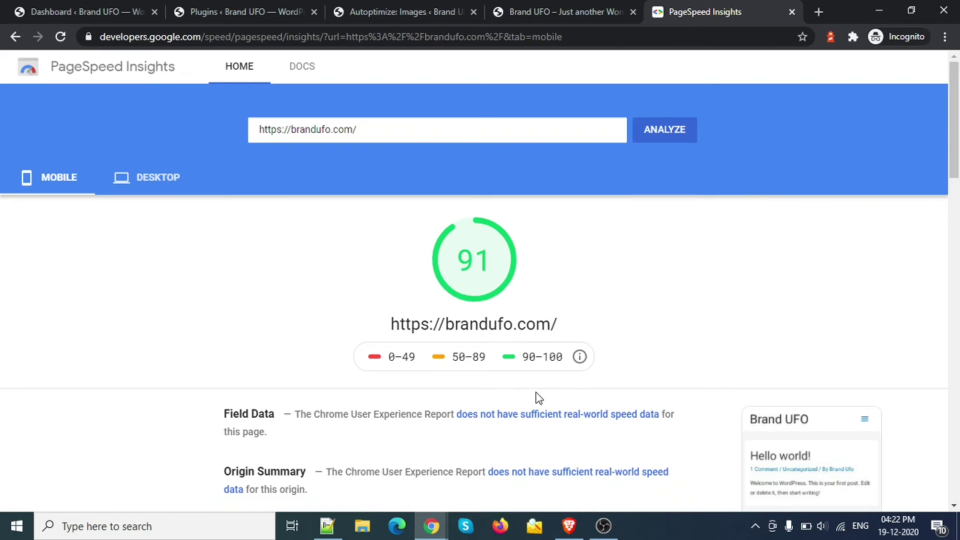
scroll(537, 397, "down", 15)
scroll(598, 394, "up", 8)
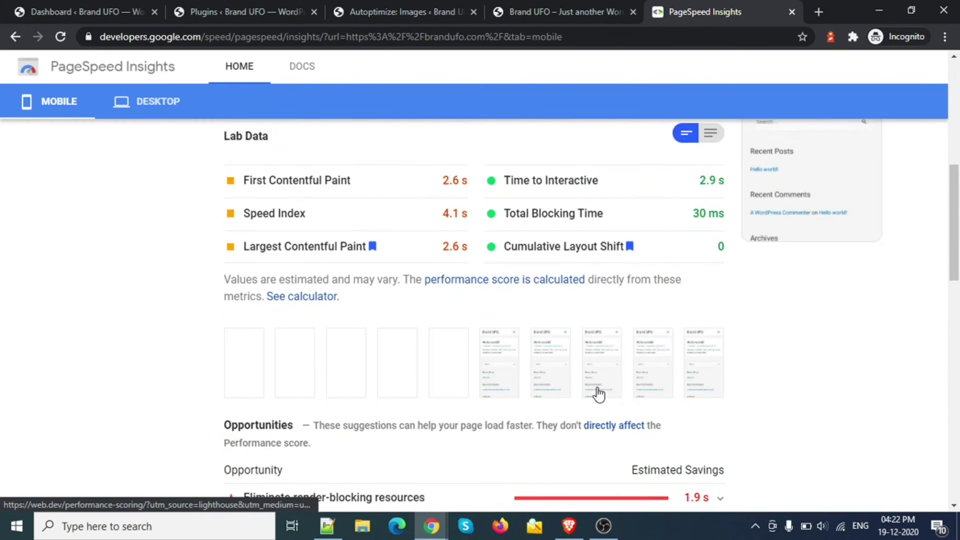
scroll(599, 395, "up", 7)
Start a PageSpeed Insights analysis of google.com in place of brandufo.com for comparison.
left_click(555, 11)
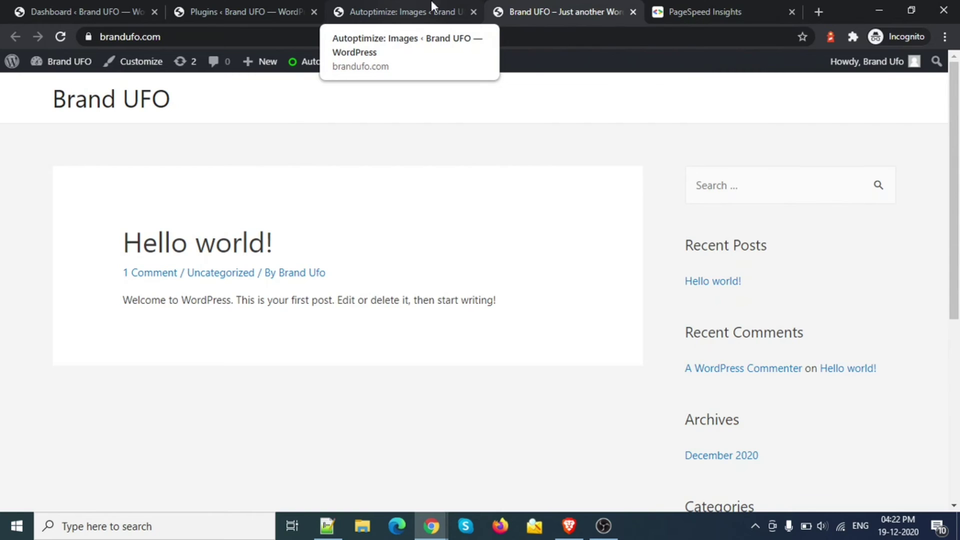
left_click(683, 7)
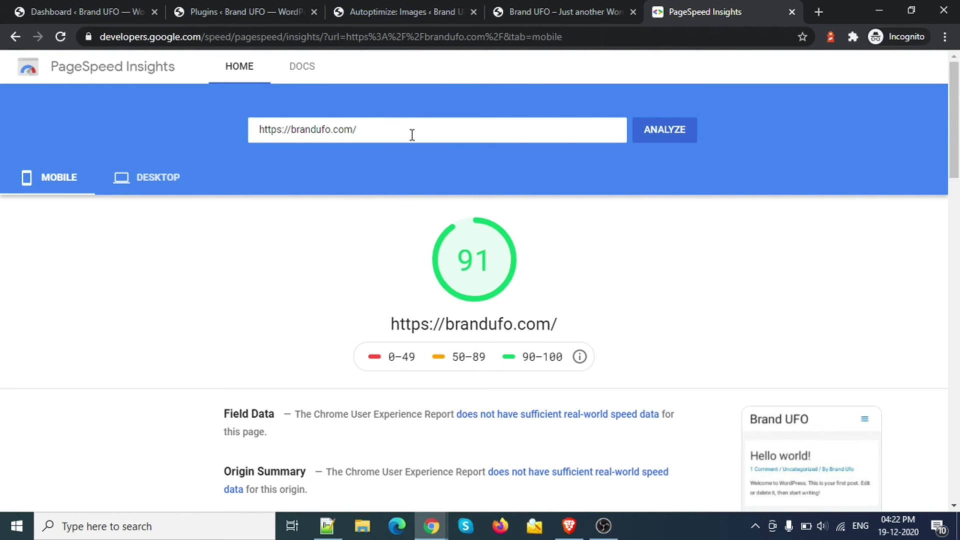
double_click(317, 130)
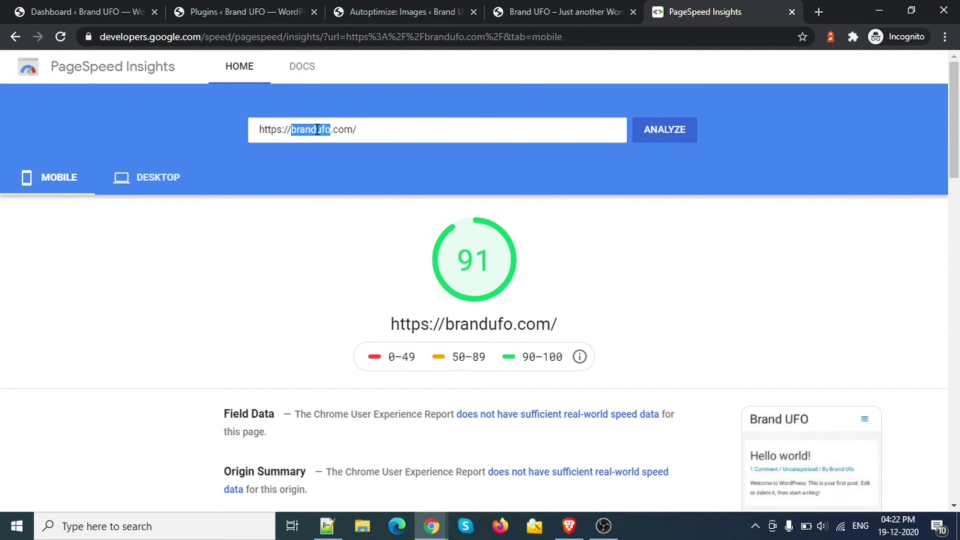
type("google")
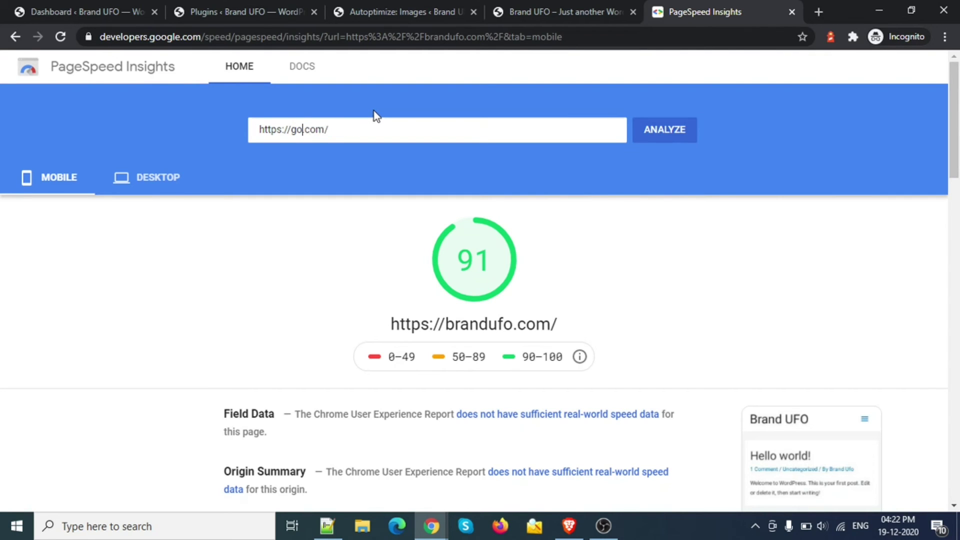
key("Return")
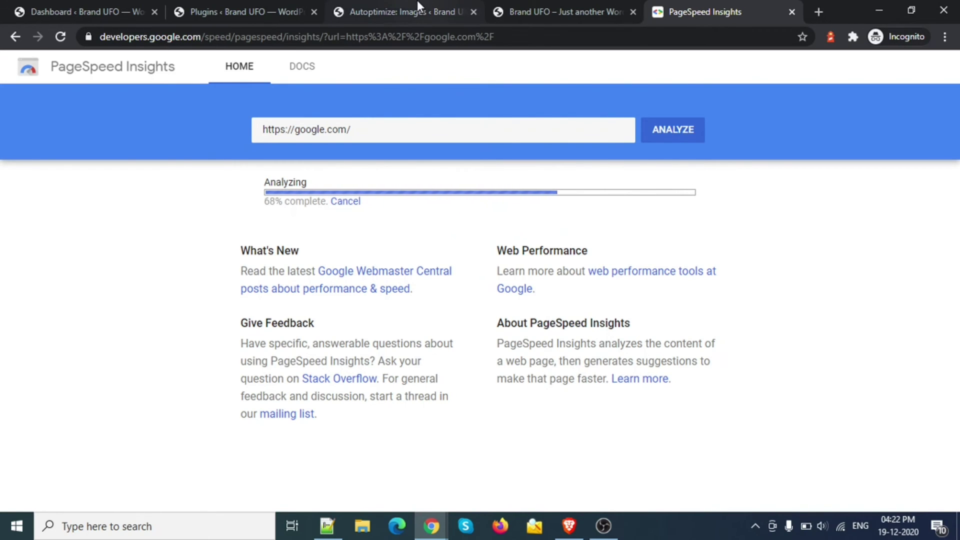
left_click(392, 11)
Open Autoptimize's Critical CSS tab and check its API Key section, which is still empty.
scroll(463, 239, "down", 2)
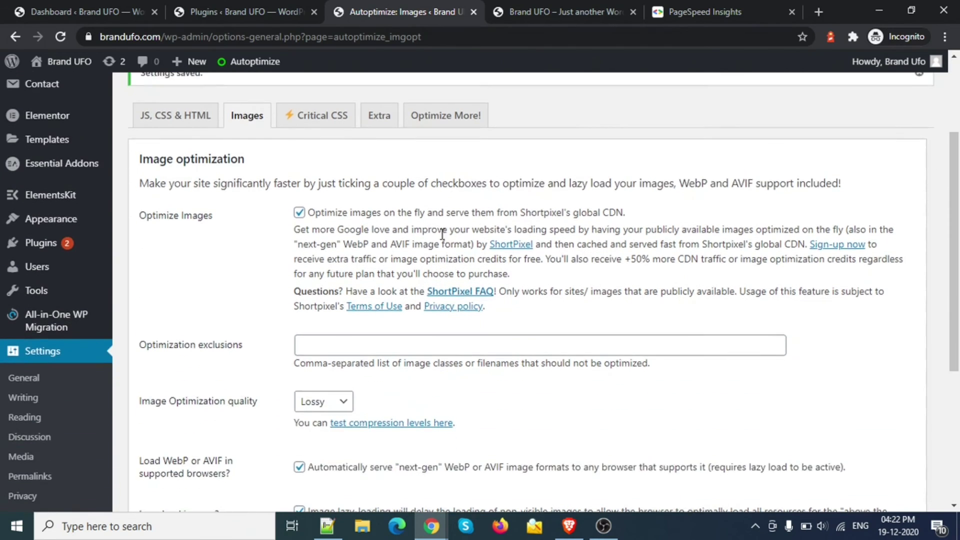
scroll(382, 233, "up", 1)
left_click(324, 182)
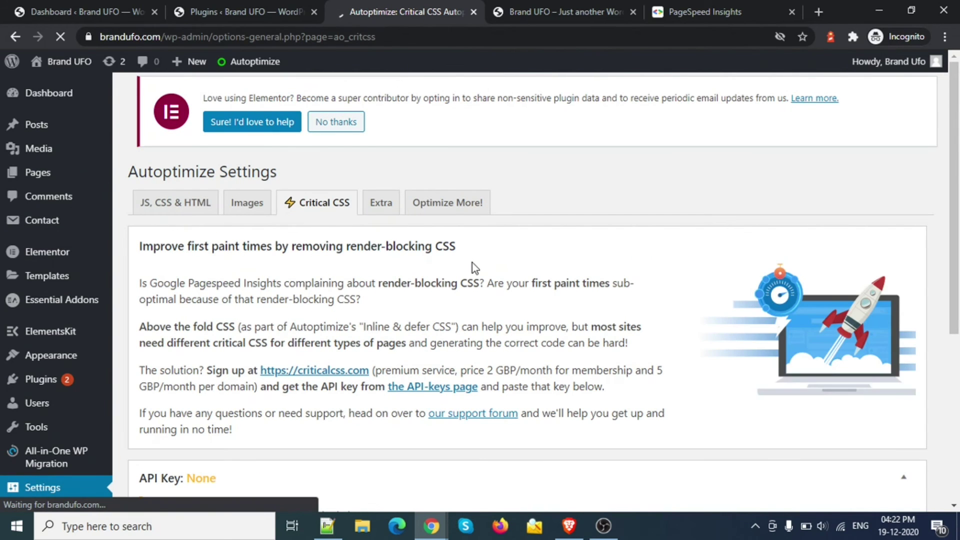
scroll(385, 320, "down", 3)
scroll(384, 319, "down", 3)
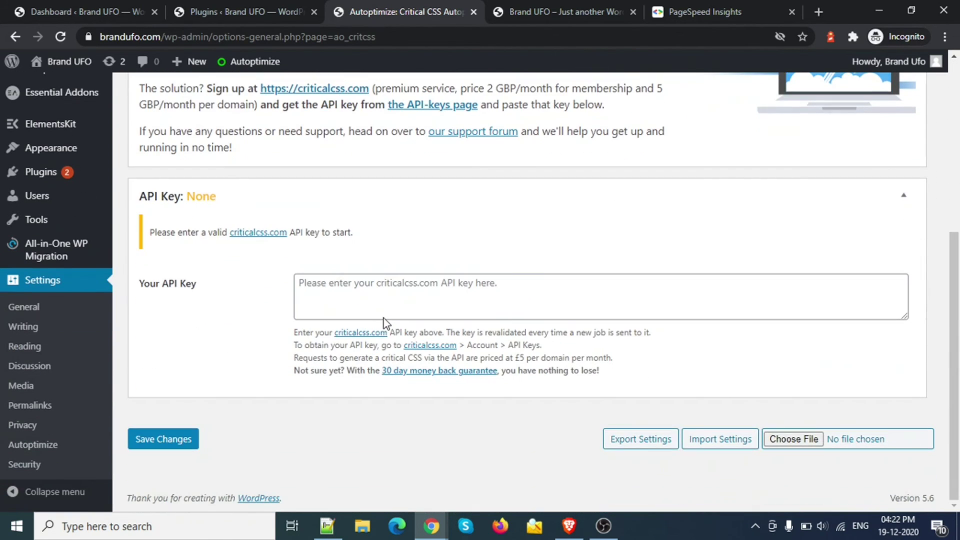
scroll(385, 321, "up", 6)
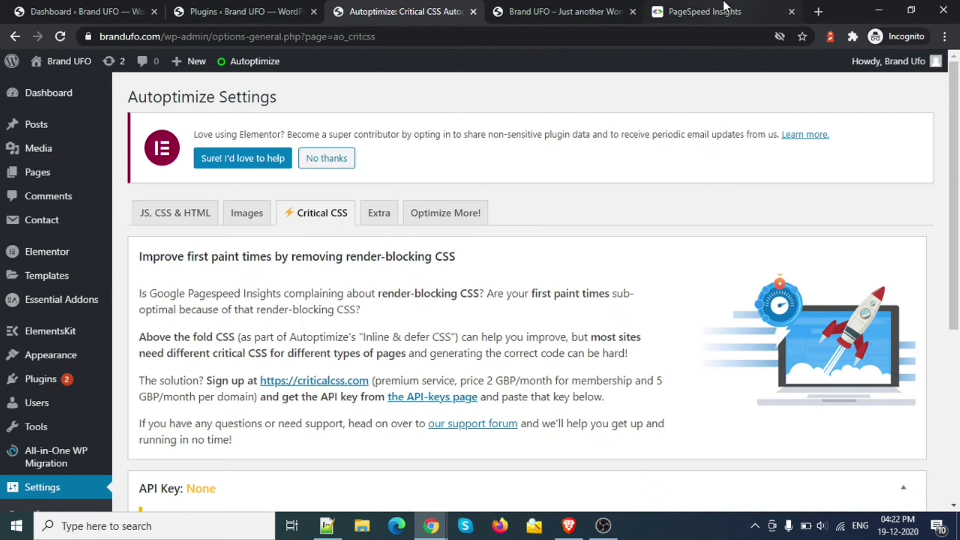
Check google.com's scores, 99 on desktop and 81 on mobile, ending on mobile.
left_click(680, 11)
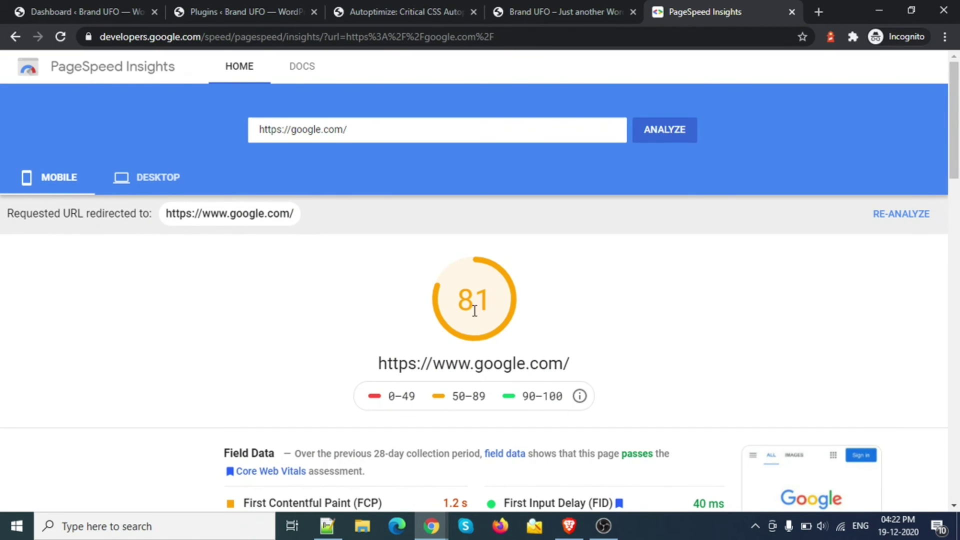
left_click(141, 182)
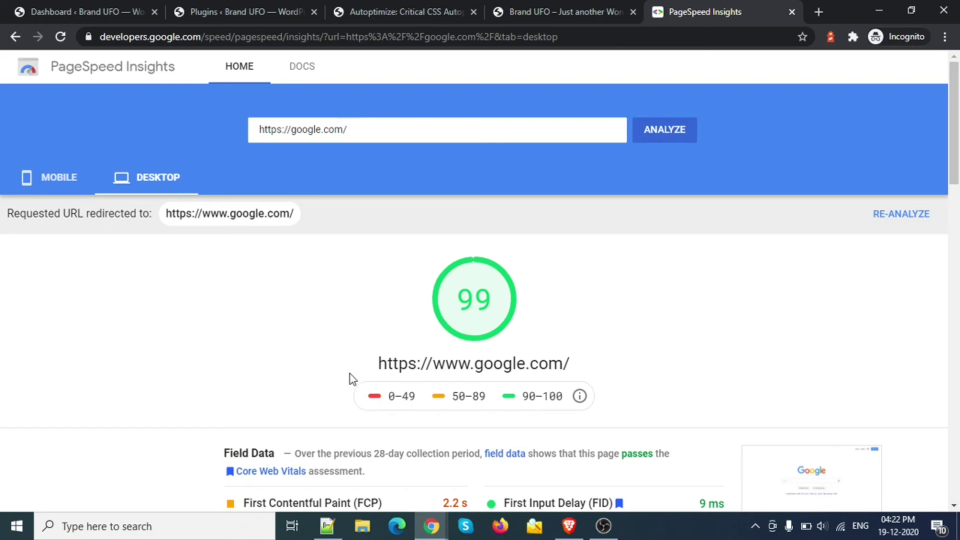
left_click(59, 190)
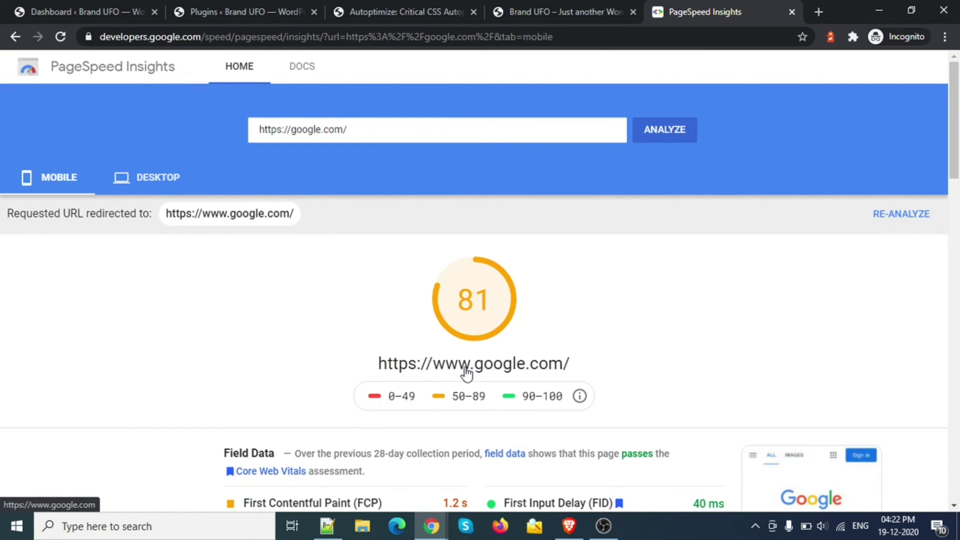
Return to Autoptimize and scroll through the Critical CSS settings.
left_click(415, 7)
scroll(375, 190, "down", 6)
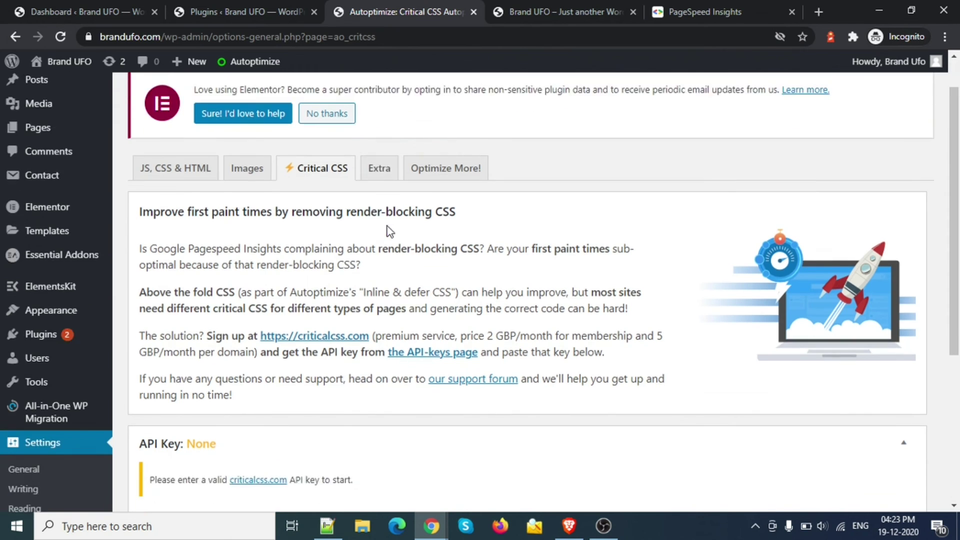
scroll(389, 229, "up", 6)
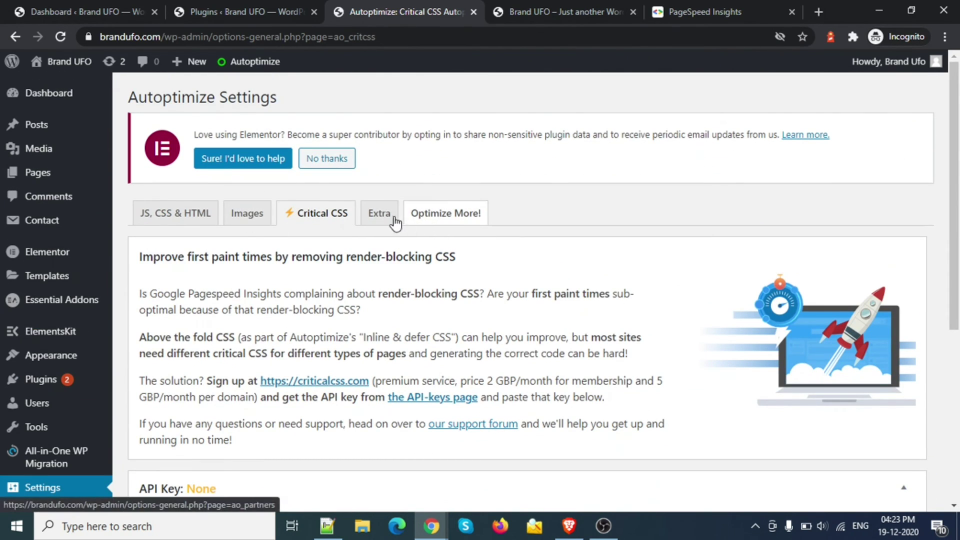
scroll(382, 223, "down", 6)
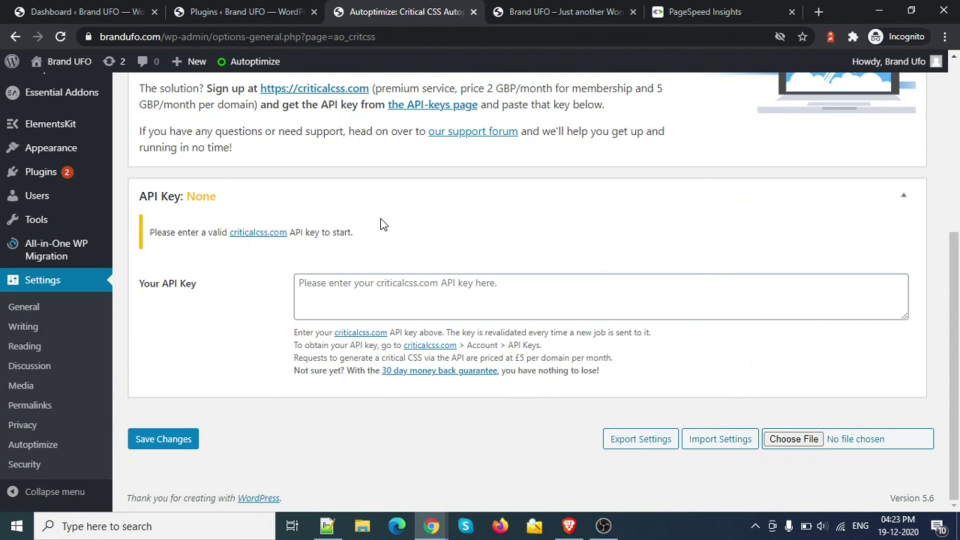
scroll(381, 223, "up", 6)
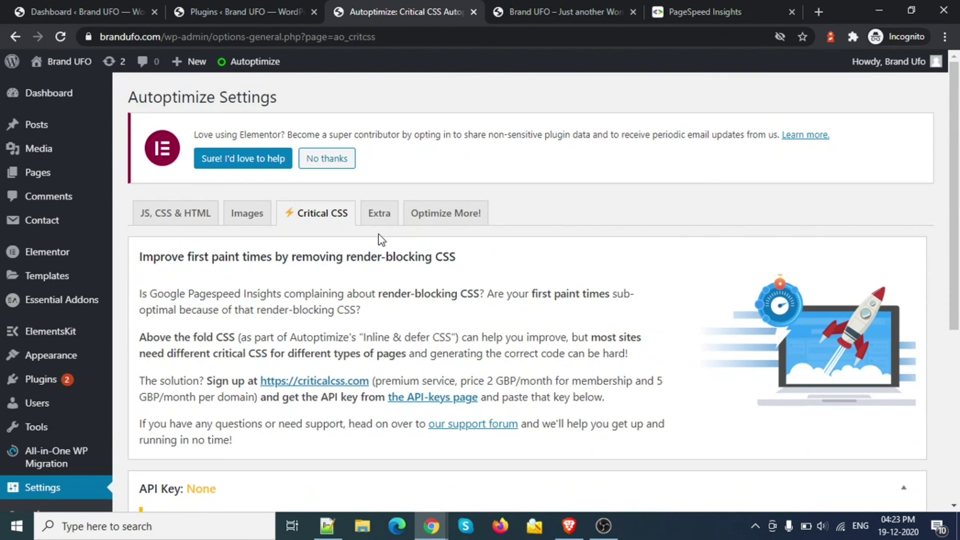
scroll(300, 333, "down", 2)
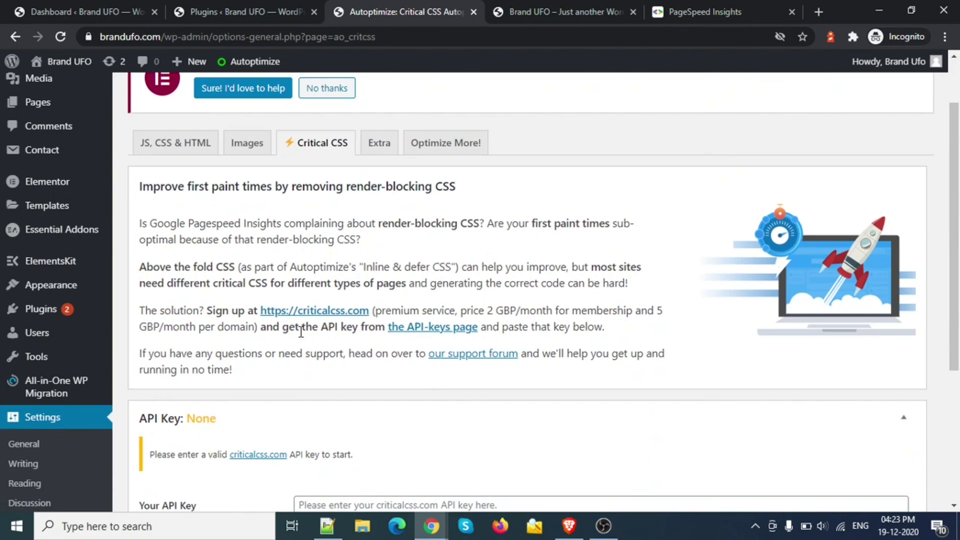
scroll(300, 332, "up", 2)
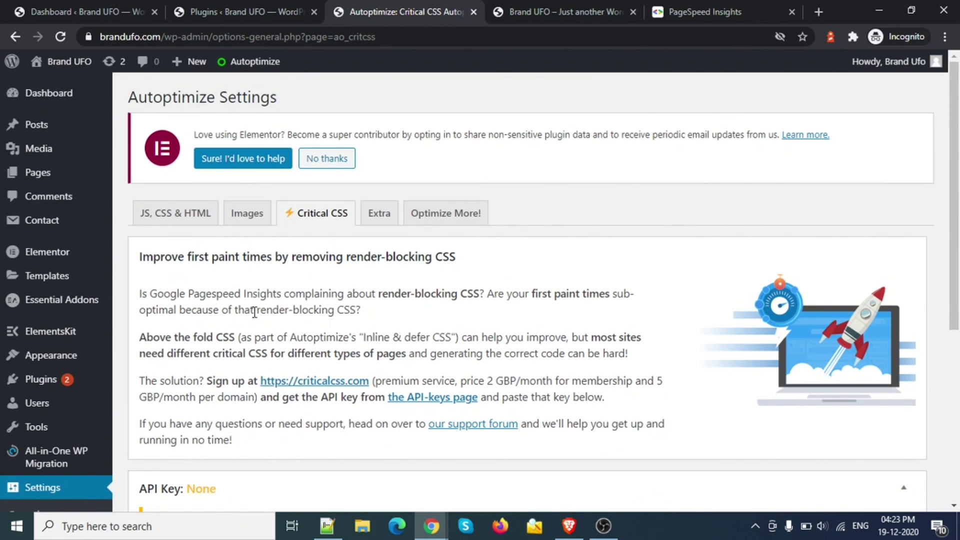
Review the Images tab, confirming Lossy quality, WebP/AVIF and lazy-loading are on.
left_click(241, 219)
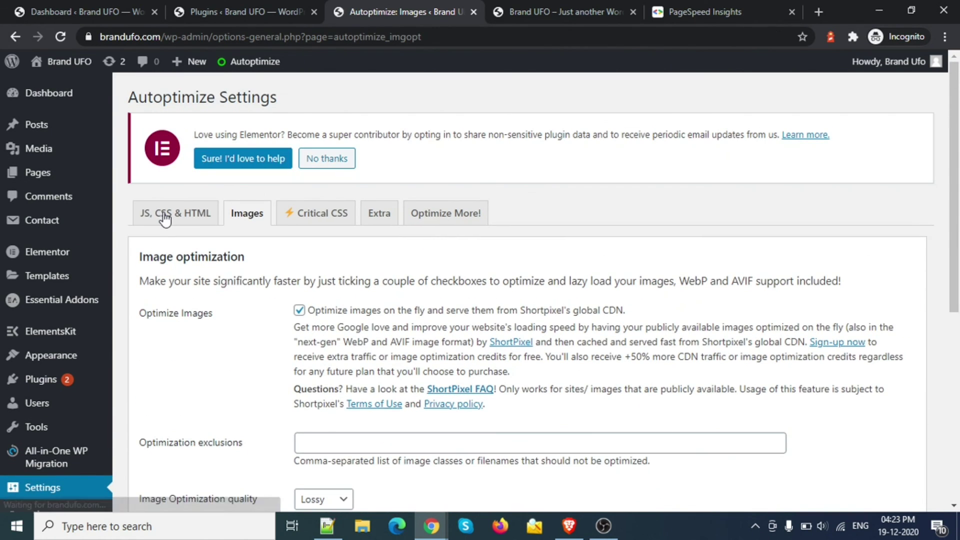
scroll(362, 356, "down", 4)
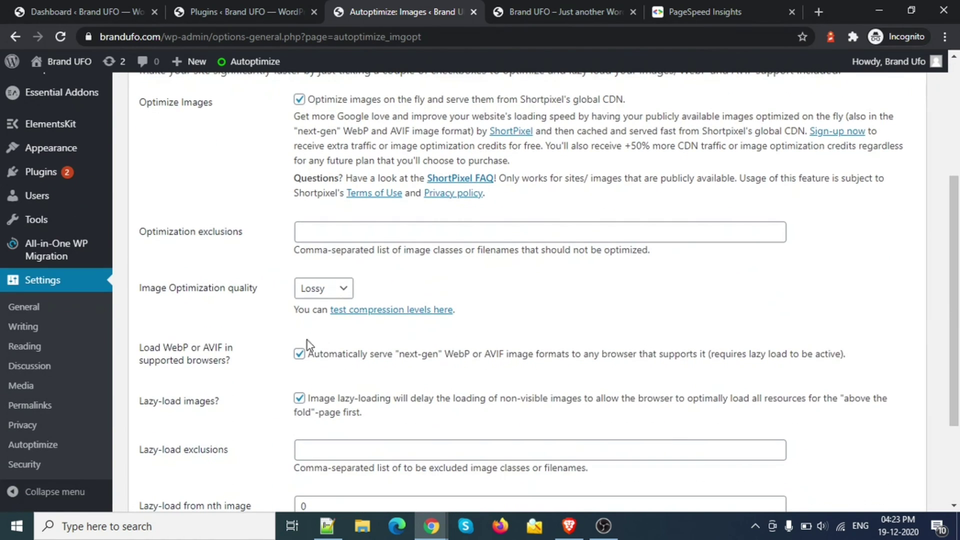
scroll(247, 307, "down", 3)
scroll(272, 295, "up", 7)
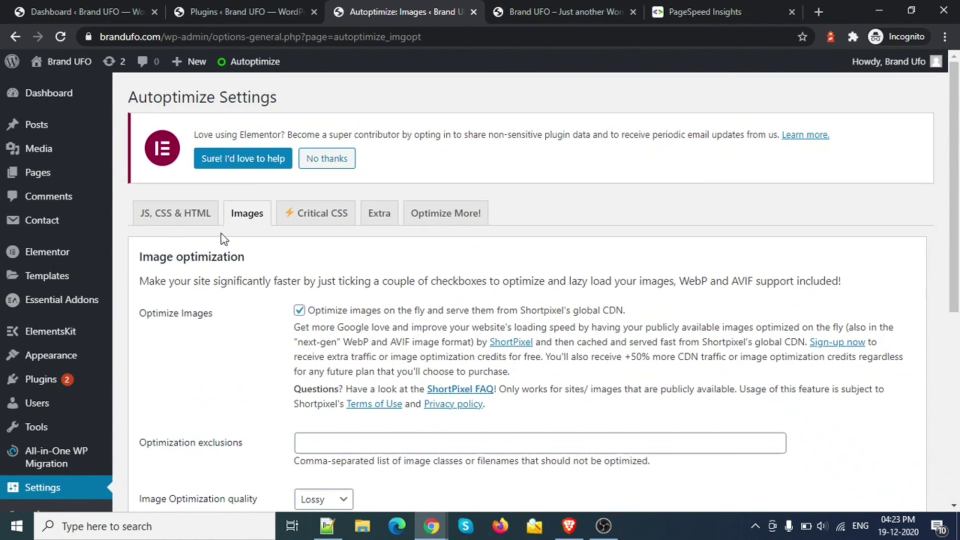
Review the JS, CSS & HTML tab down to Misc Options, all enabled including 404 fallbacks.
left_click(182, 217)
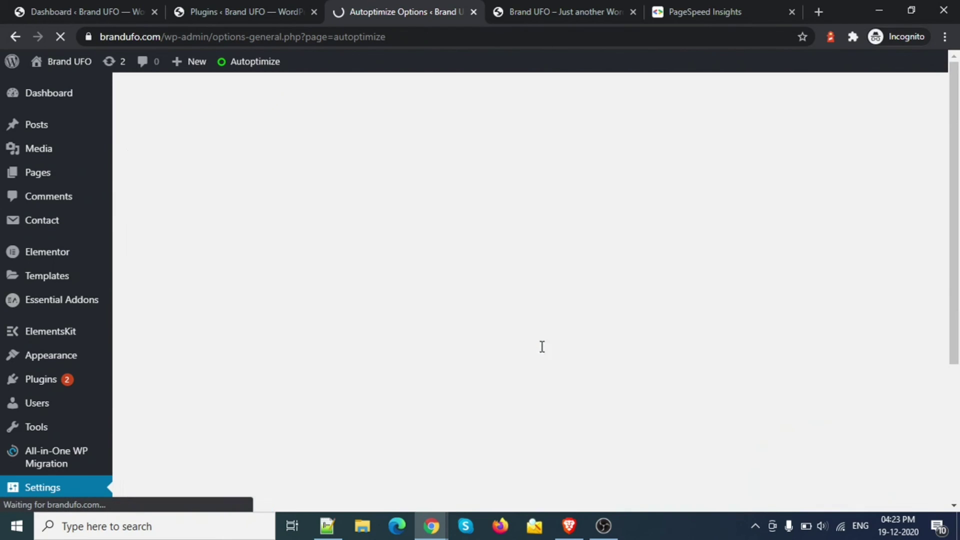
scroll(503, 353, "down", 5)
scroll(502, 353, "down", 4)
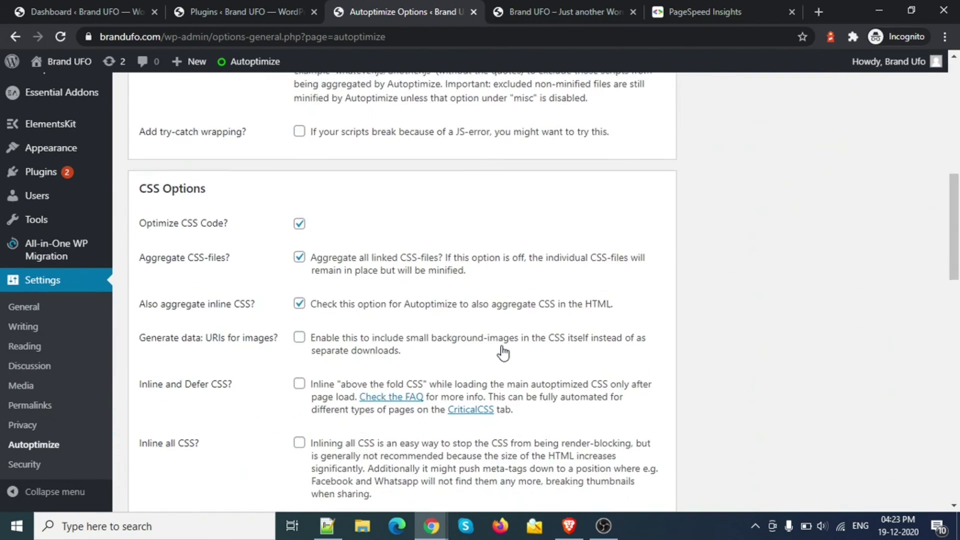
scroll(502, 230, "up", 7)
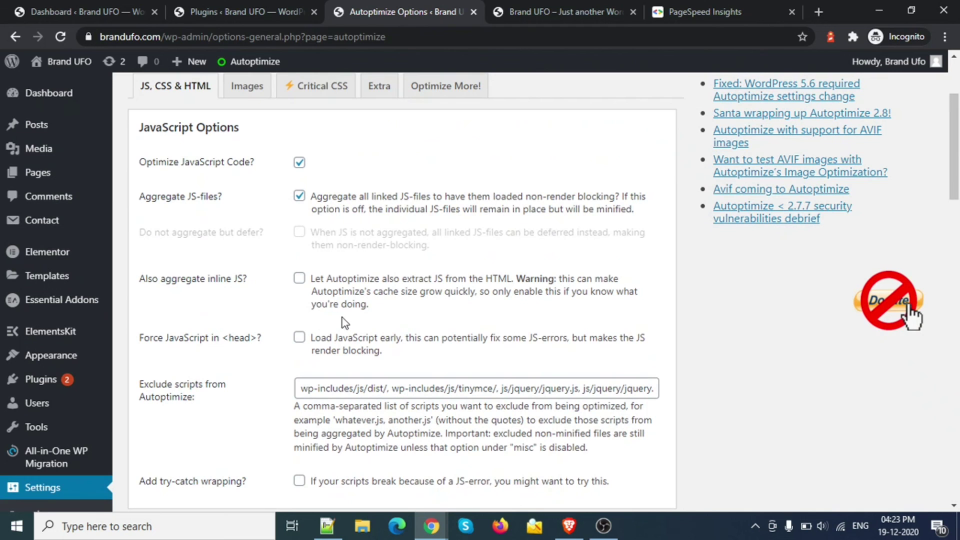
scroll(483, 339, "down", 3)
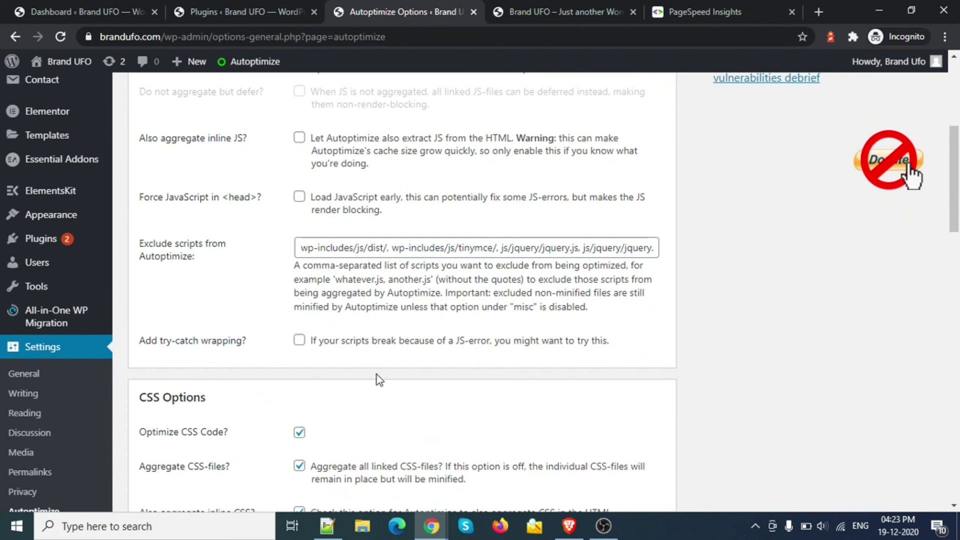
scroll(425, 340, "up", 8)
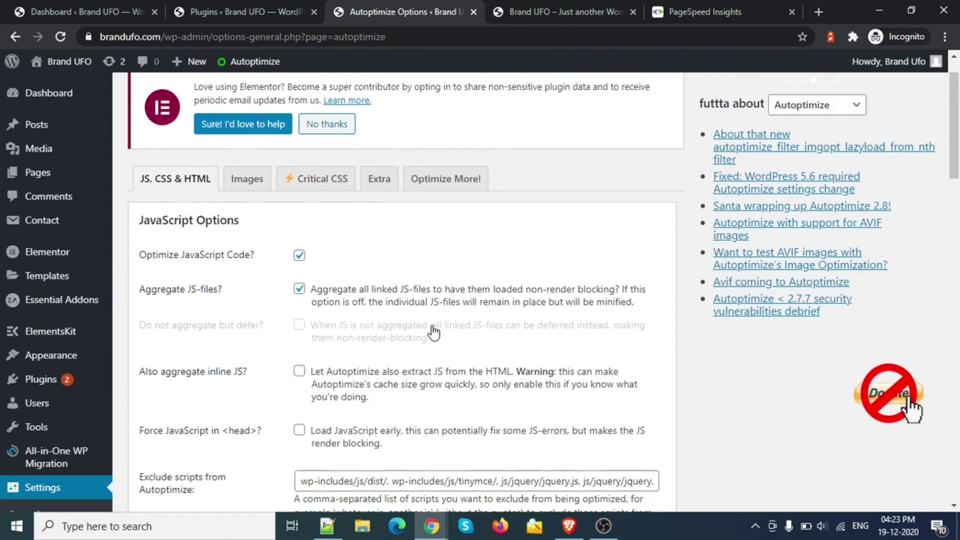
scroll(371, 451, "down", 8)
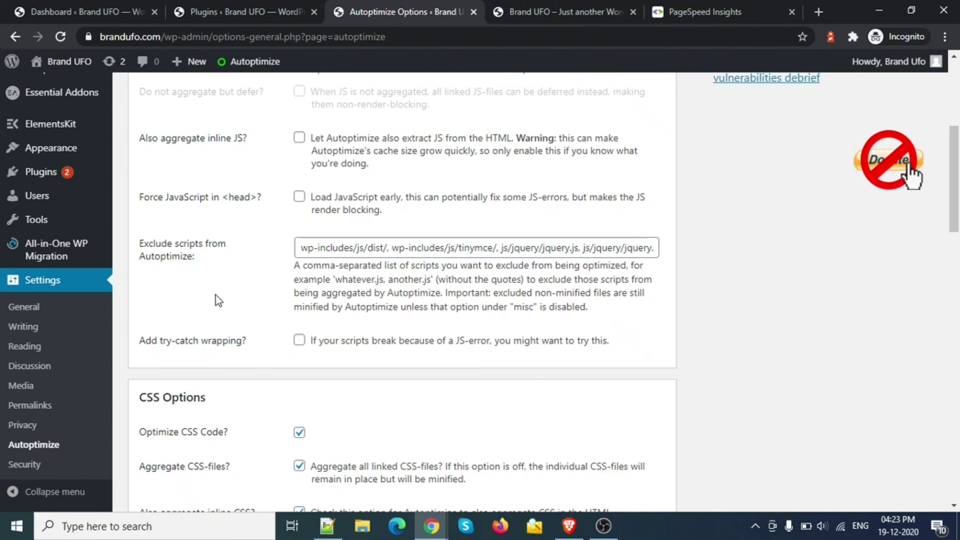
scroll(519, 310, "down", 15)
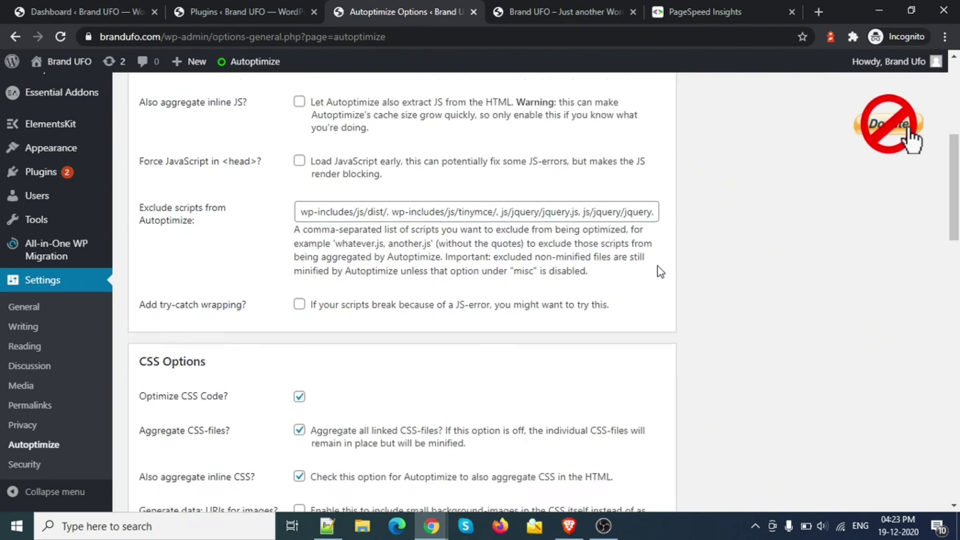
scroll(507, 313, "down", 6)
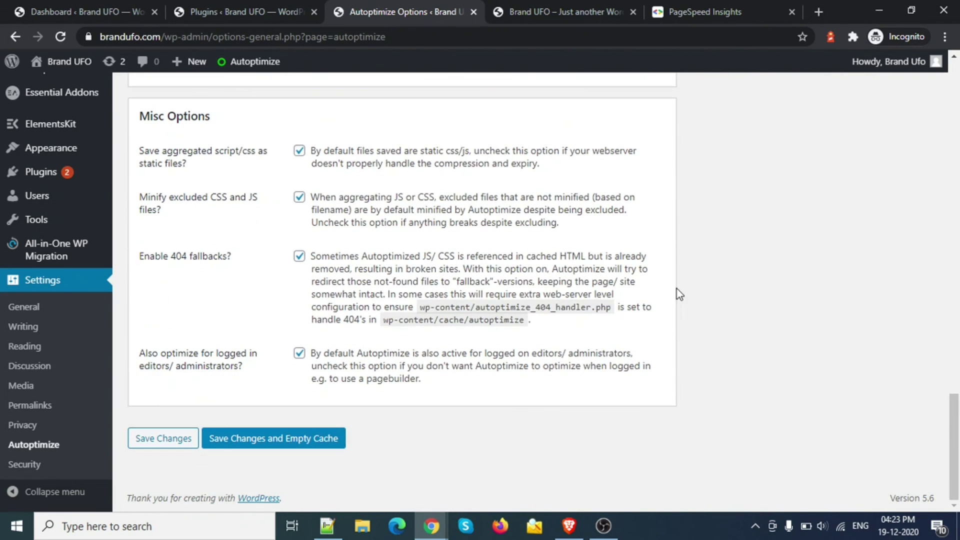